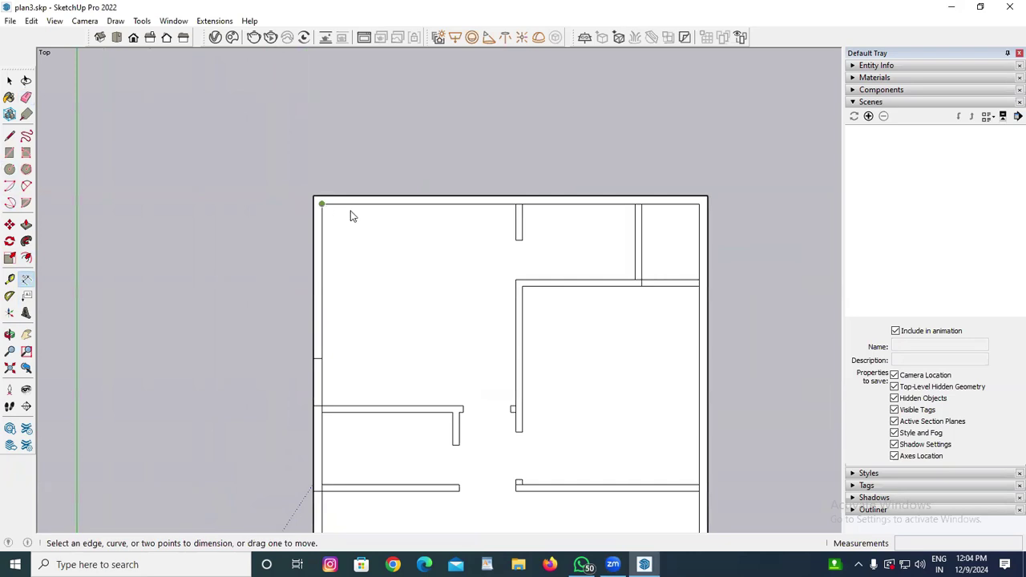
- Dimension the inner widths of the upper-left room and of the large room beneath the small upper-right rooms
click(516, 204)
click(481, 231)
click(523, 286)
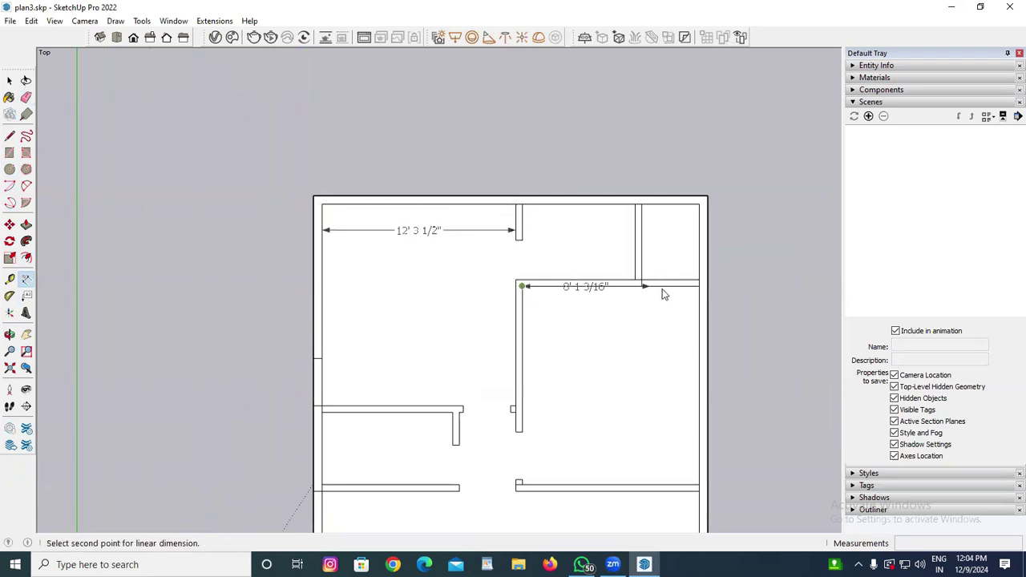
click(698, 286)
click(696, 308)
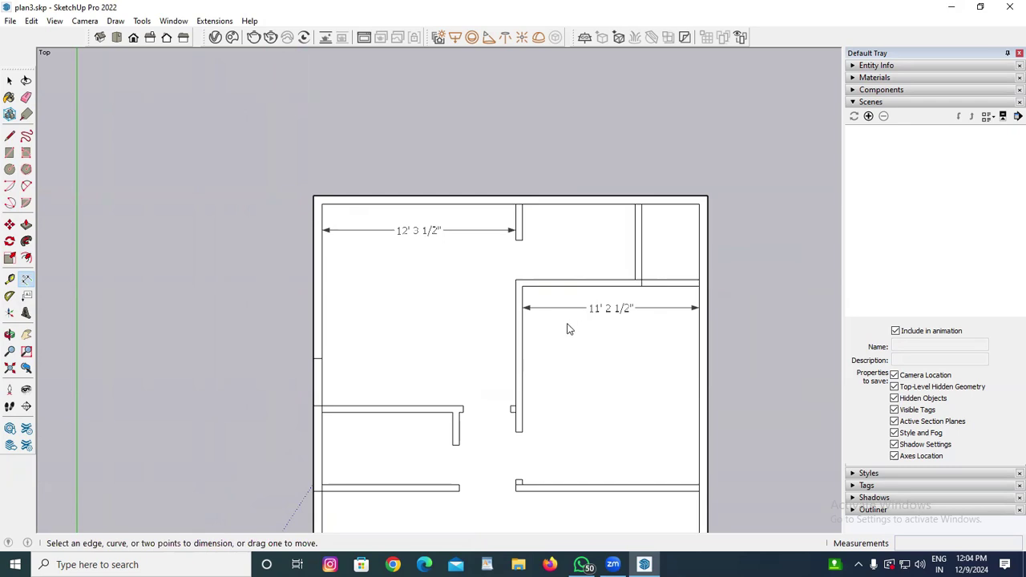
scroll(510, 279, down, 2)
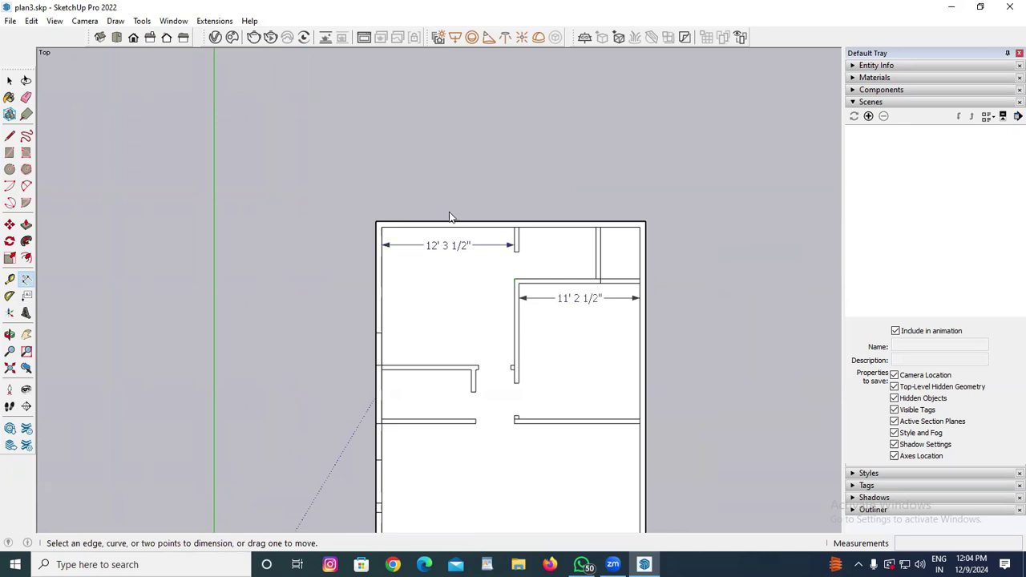
scroll(391, 76, down, 2)
scroll(176, 114, down, 2)
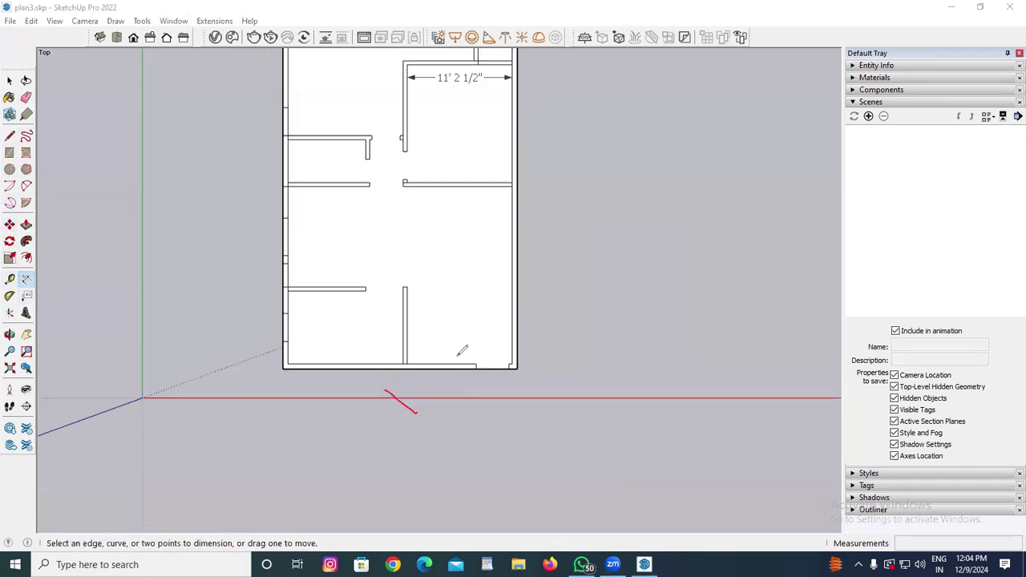
drag(460, 354, 465, 351)
drag(412, 255, 417, 216)
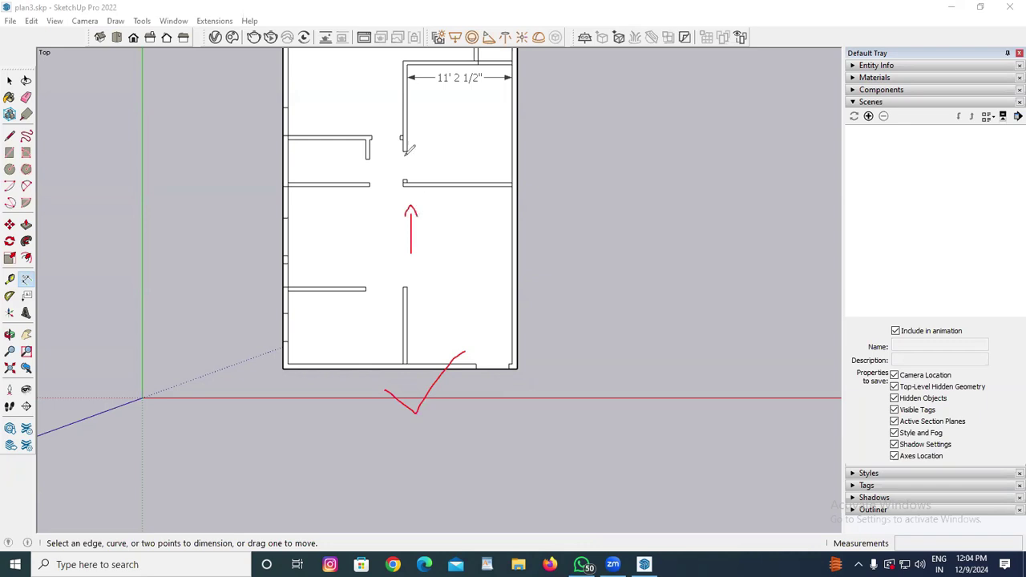
drag(386, 72, 412, 62)
mouse_move(251, 194)
mouse_down()
mouse_move(256, 216)
mouse_move(227, 233)
mouse_up()
mouse_move(547, 200)
mouse_down()
mouse_move(549, 219)
mouse_move(571, 175)
mouse_up()
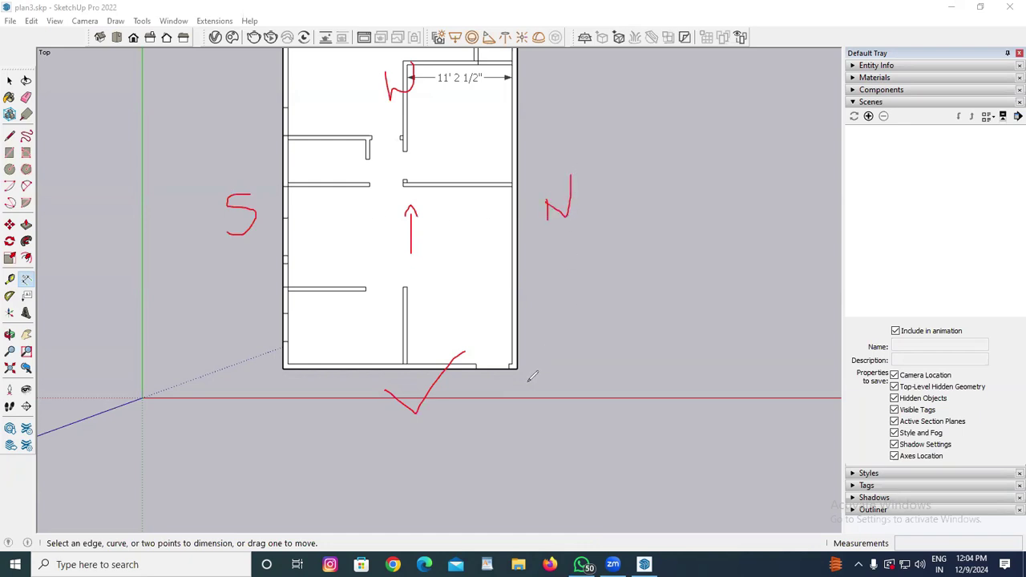
mouse_move(528, 383)
mouse_down()
mouse_move(545, 402)
mouse_move(504, 393)
mouse_move(543, 384)
mouse_move(542, 393)
mouse_move(493, 352)
mouse_move(492, 363)
mouse_up()
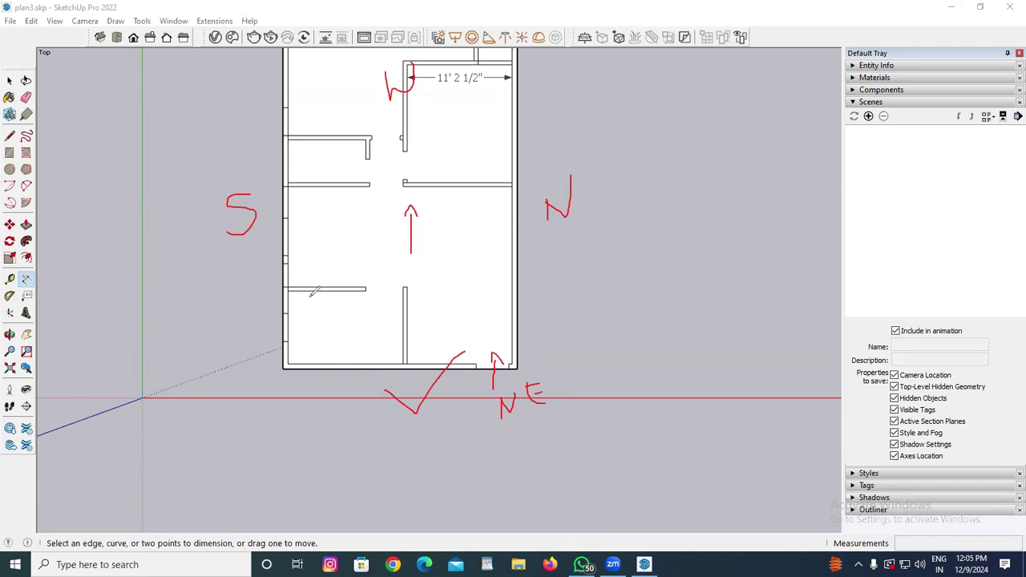
mouse_move(316, 294)
mouse_down()
mouse_move(316, 342)
mouse_move(408, 338)
mouse_up()
mouse_move(438, 201)
mouse_down()
mouse_move(391, 193)
mouse_move(358, 228)
mouse_move(454, 240)
mouse_move(410, 192)
mouse_up()
drag(398, 226, 425, 227)
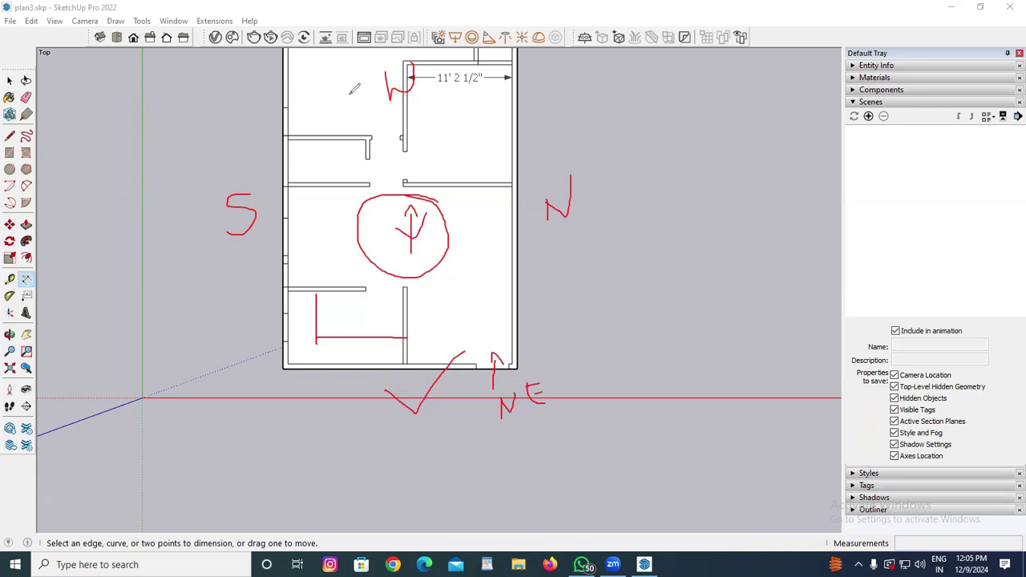
mouse_move(327, 71)
mouse_down()
mouse_move(329, 93)
mouse_move(369, 72)
mouse_move(363, 84)
mouse_up()
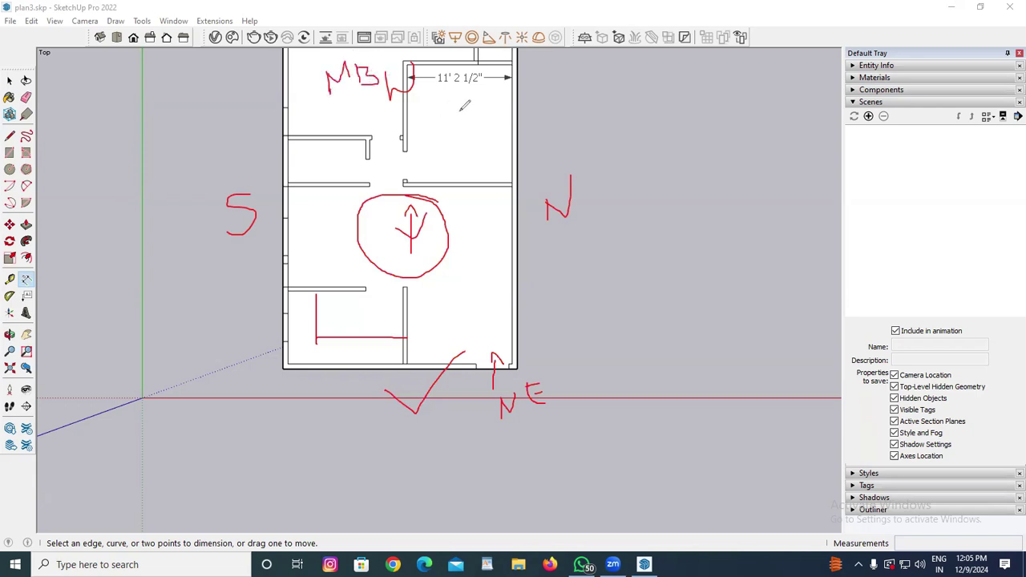
drag(458, 118, 470, 141)
click(397, 416)
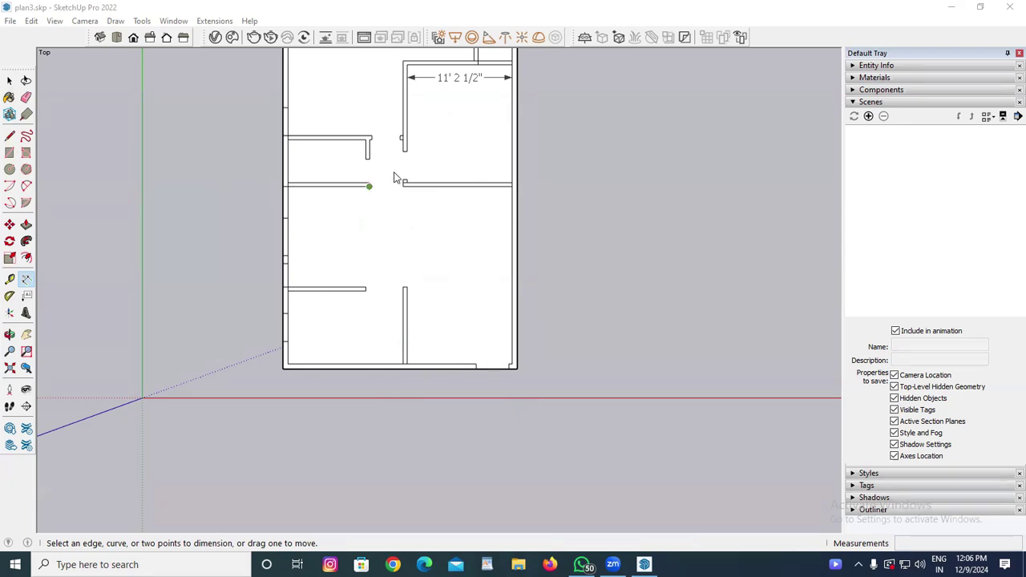
- Dimension the right side from the front wall's inner face up to the partition wall, placing the dimension outside the outline
key(h)
drag(378, 171, 353, 265)
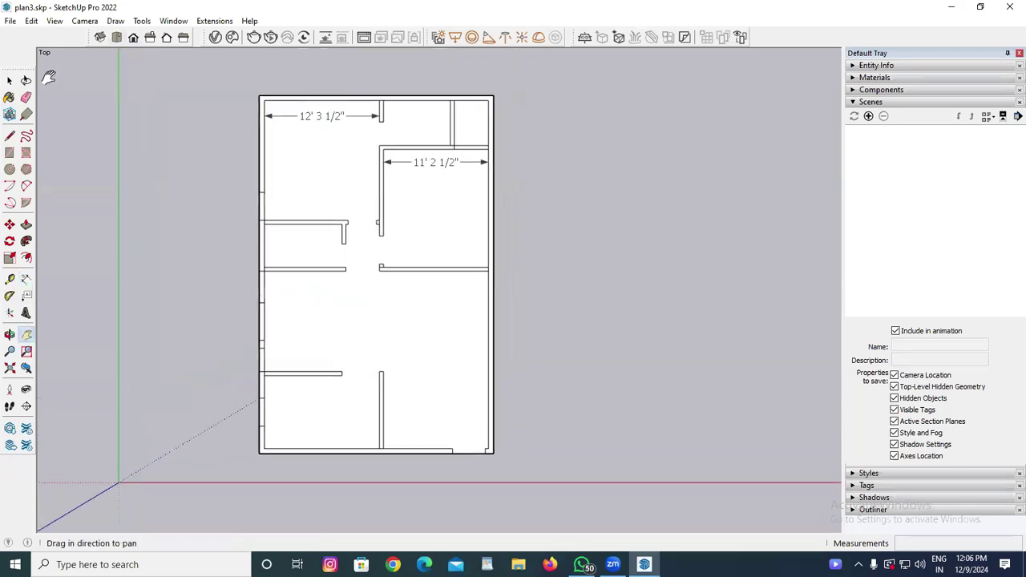
click(27, 278)
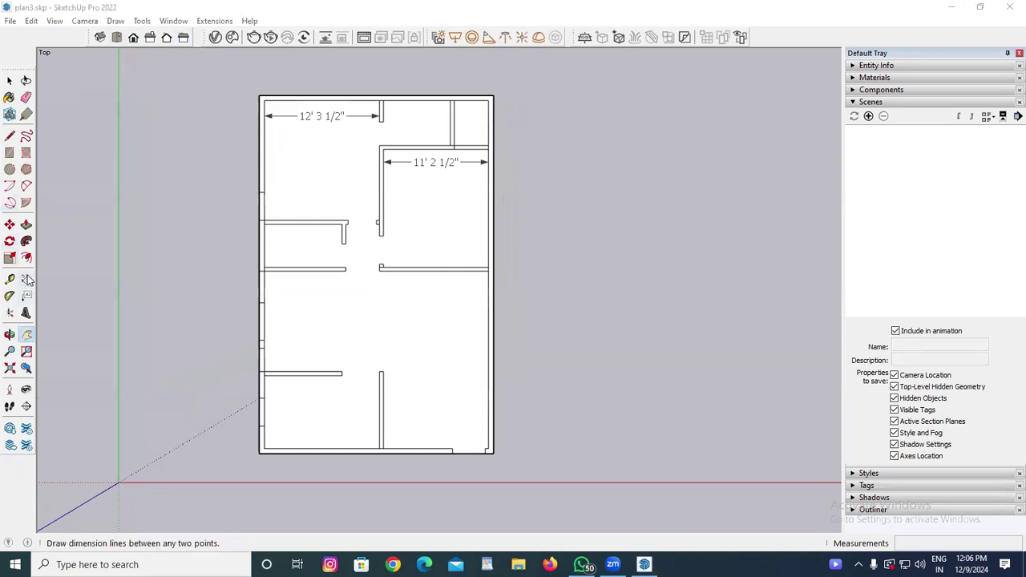
click(384, 448)
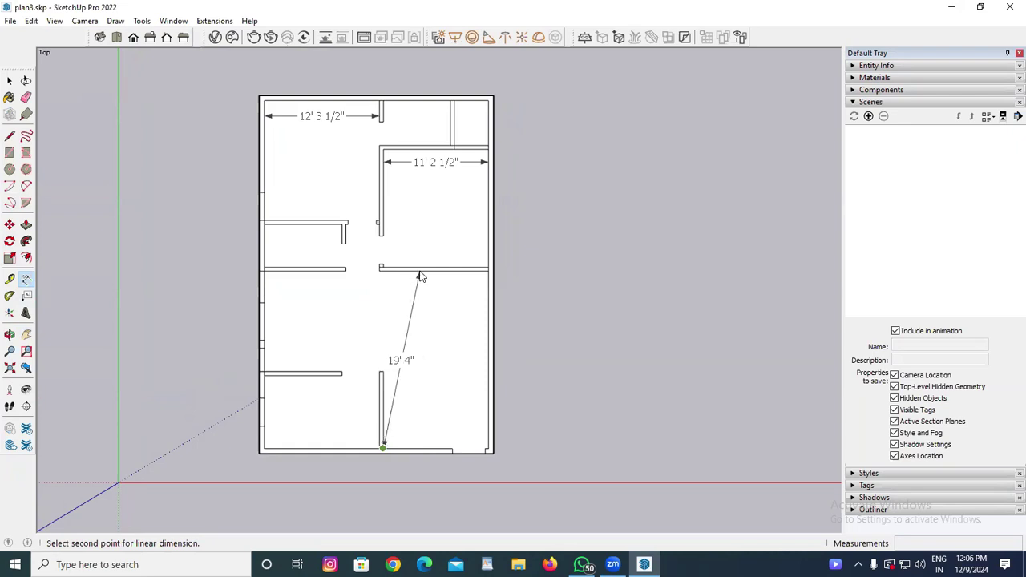
key(Escape)
click(488, 271)
click(488, 448)
click(571, 435)
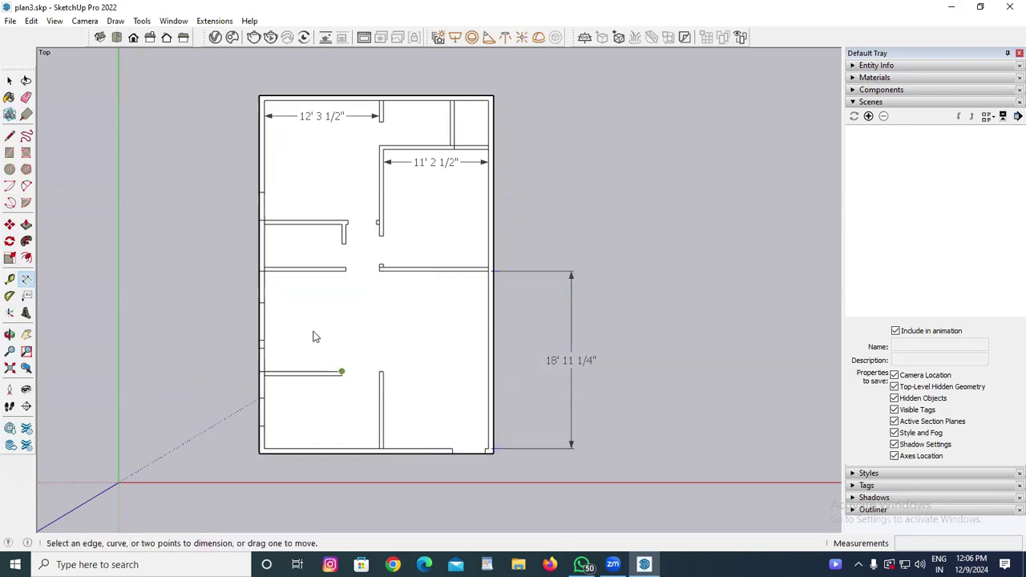
- Dimension the central hall's full inner width and the depth between the two partitions along its left side
click(264, 271)
click(488, 271)
click(482, 296)
click(264, 371)
click(272, 271)
click(300, 320)
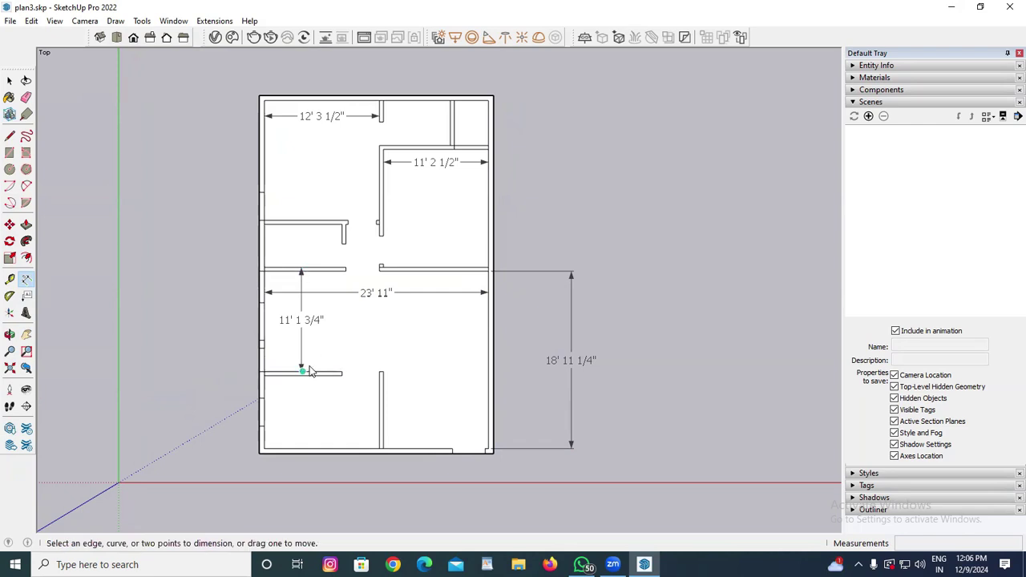
- Dimension the inner width and depth of the lower-left room
click(265, 448)
click(379, 447)
click(300, 433)
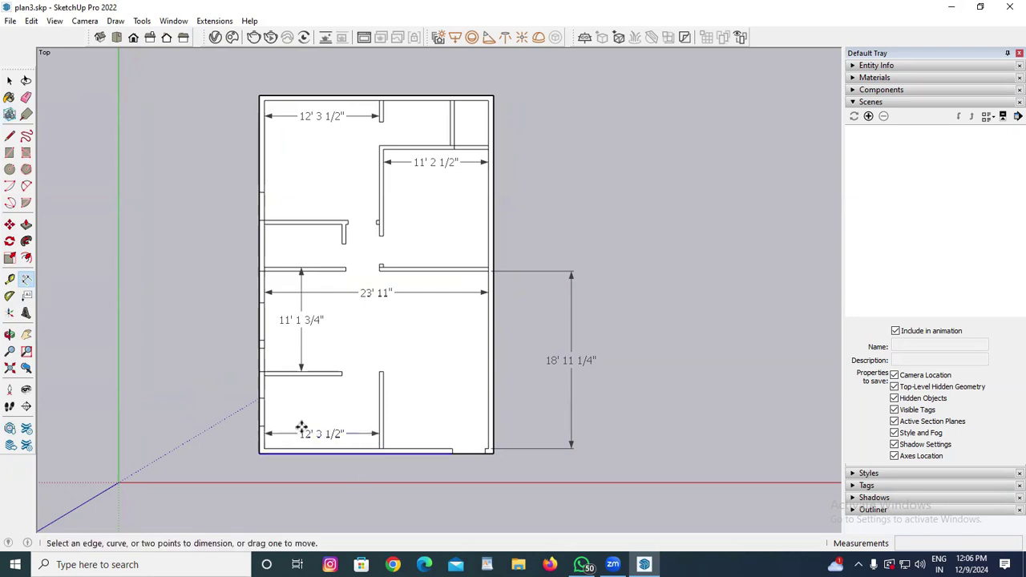
click(265, 374)
click(263, 449)
click(271, 458)
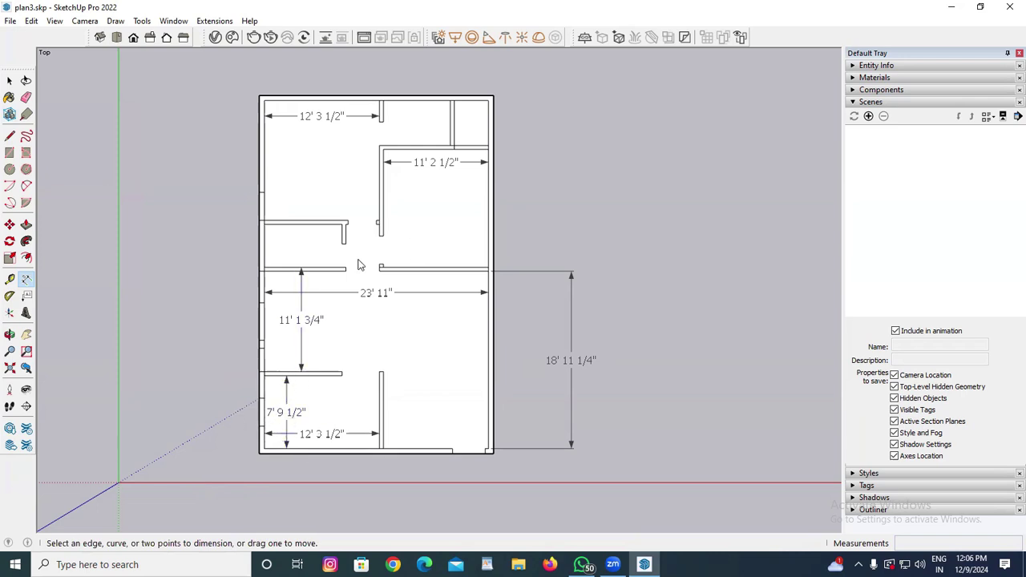
- Dimension the depth of the narrow left room above the hall and the width of the small upper-right corner room
drag(265, 268, 271, 243)
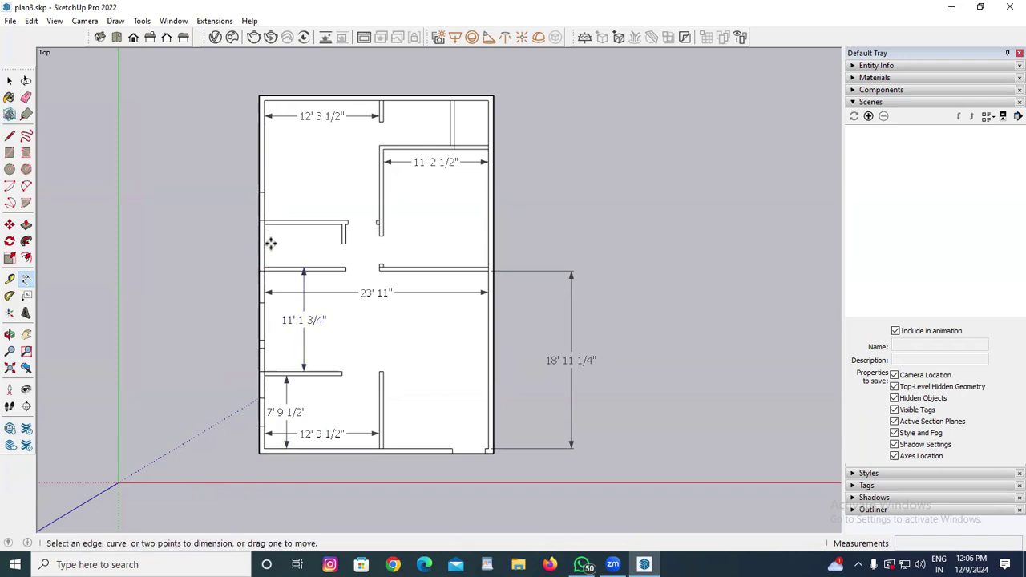
click(264, 267)
click(264, 224)
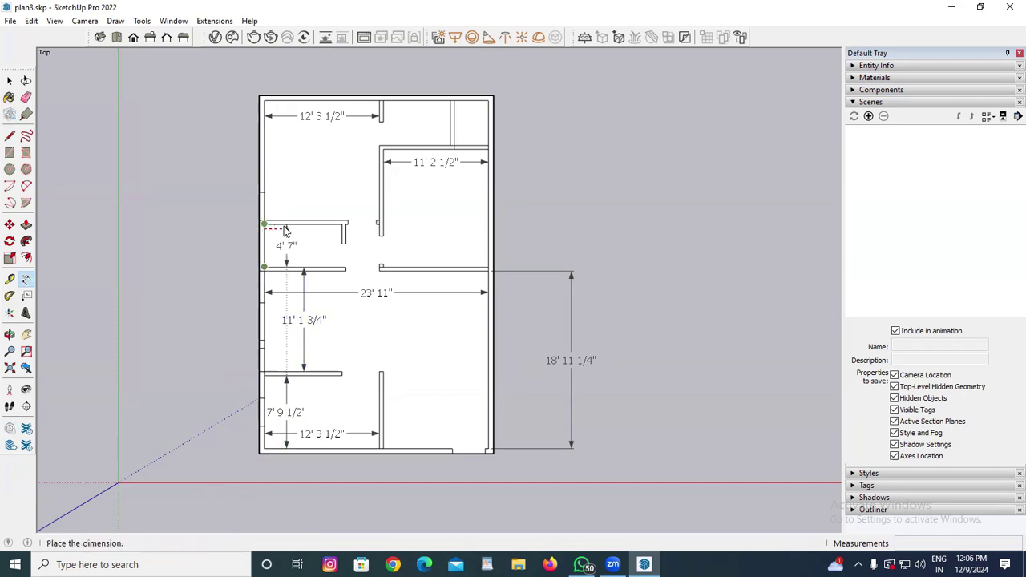
click(287, 230)
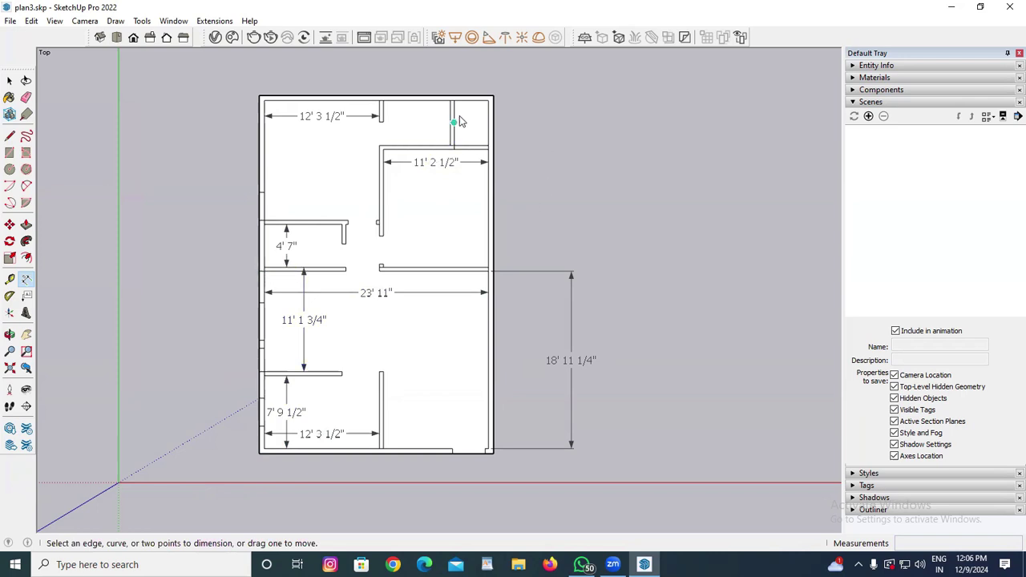
click(454, 145)
click(488, 145)
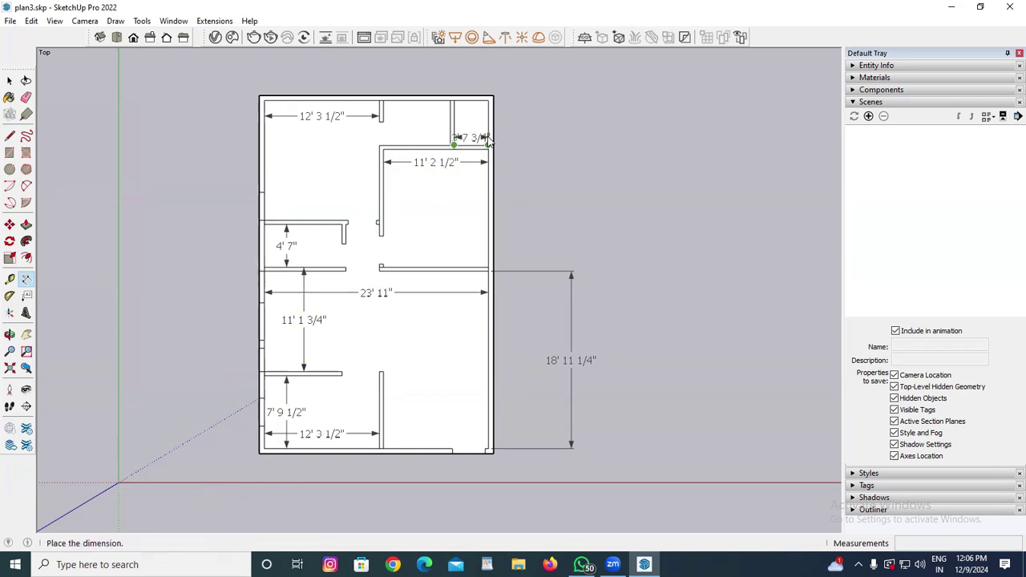
click(487, 137)
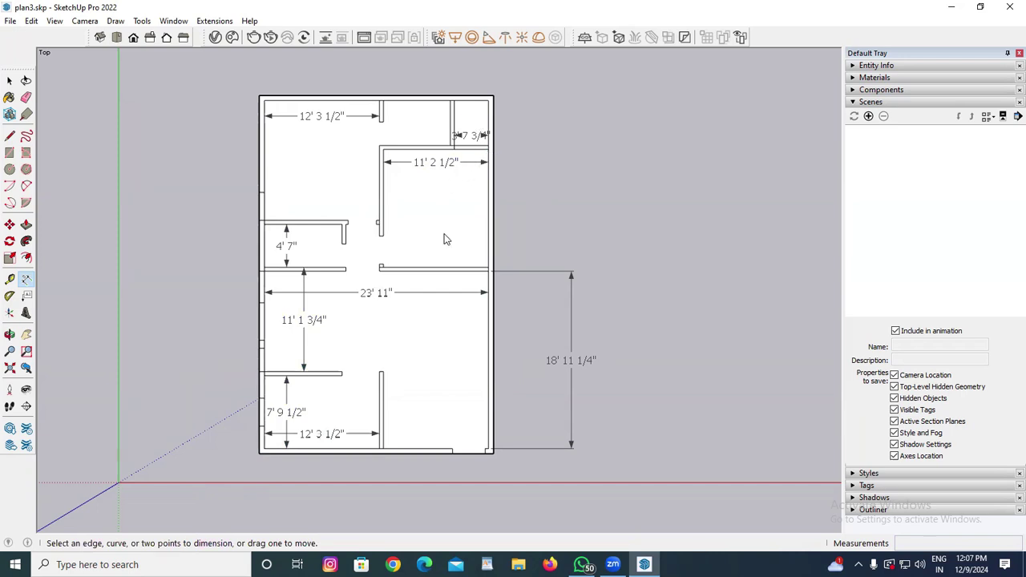
- Erase all the linear dimensions from the floor plan
click(26, 97)
click(563, 355)
click(390, 292)
click(312, 320)
click(284, 237)
click(332, 113)
click(457, 160)
click(471, 136)
click(287, 407)
click(321, 432)
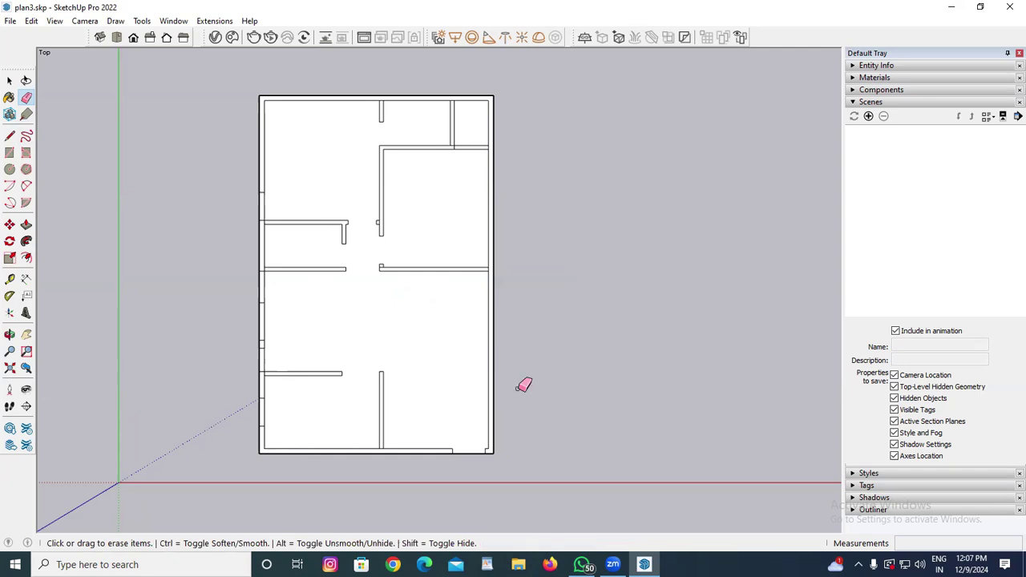
click(921, 565)
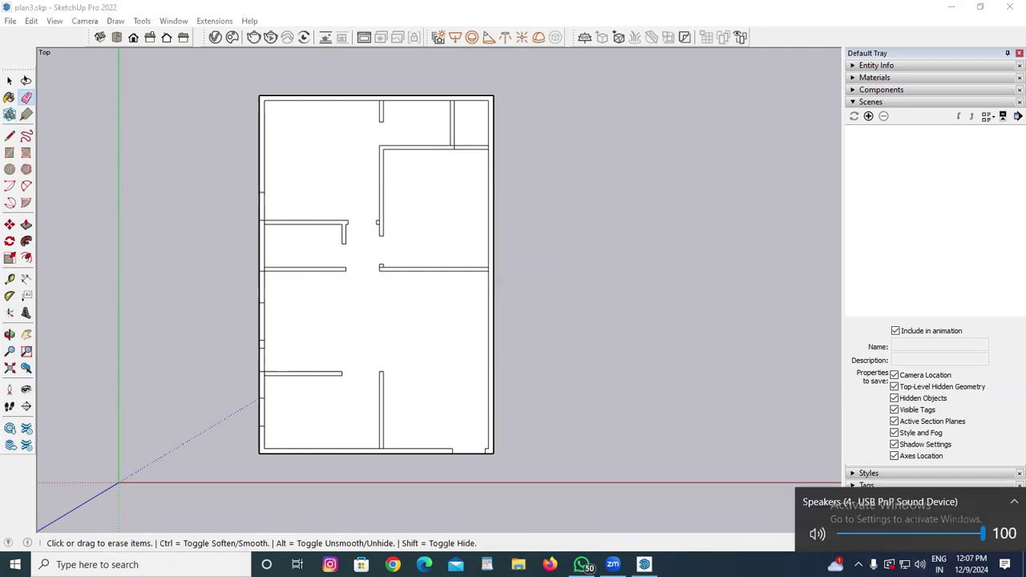
click(660, 353)
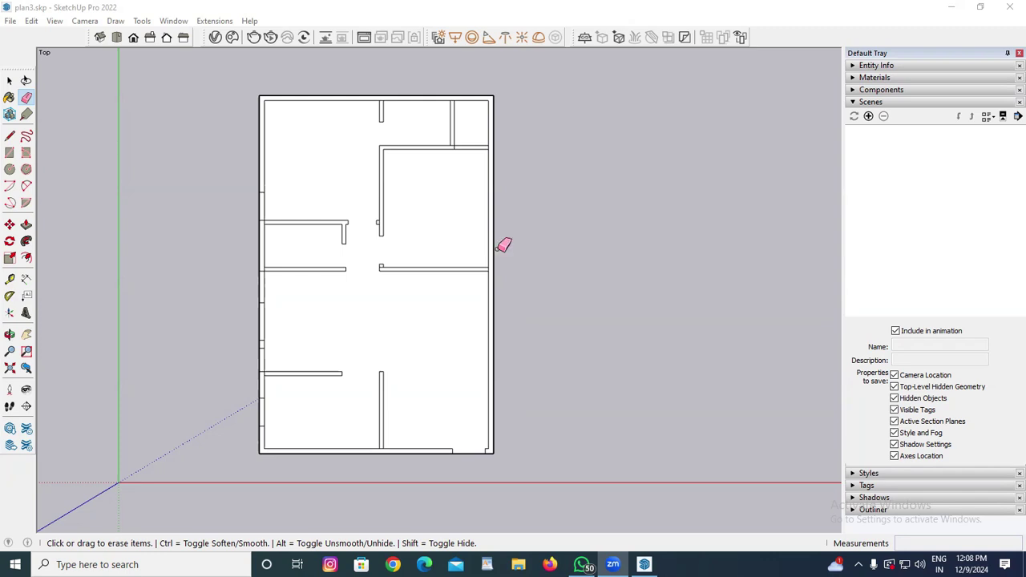
click(9, 136)
scroll(329, 164, up, 3)
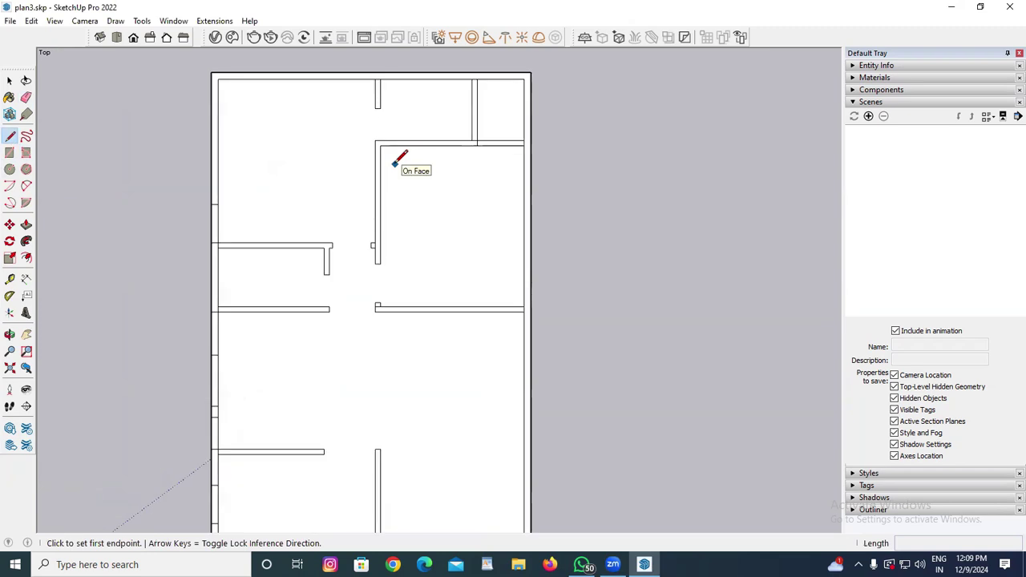
scroll(506, 170, down, 1)
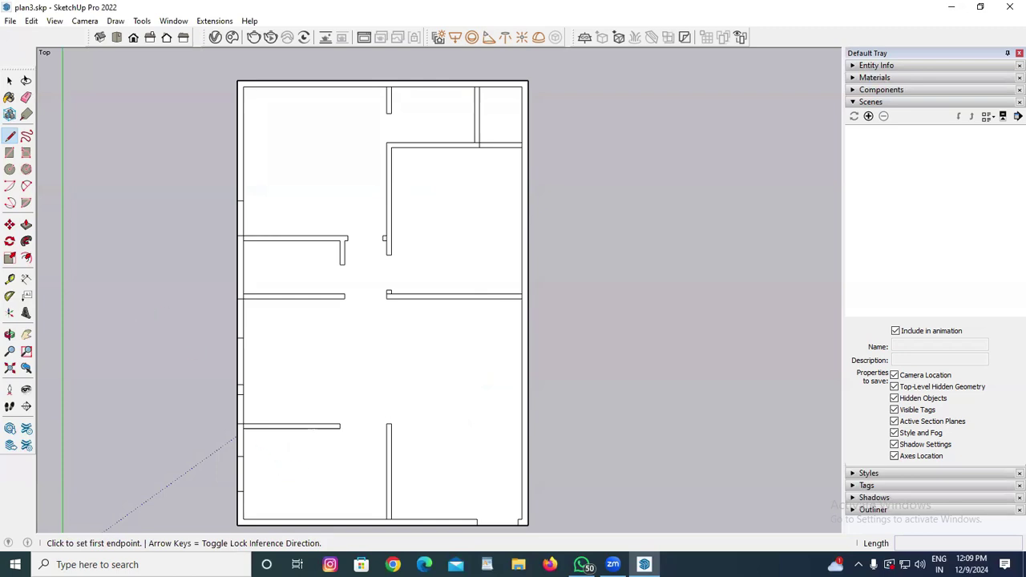
mouse_move(268, 462)
mouse_down()
mouse_move(353, 497)
mouse_move(287, 493)
mouse_up()
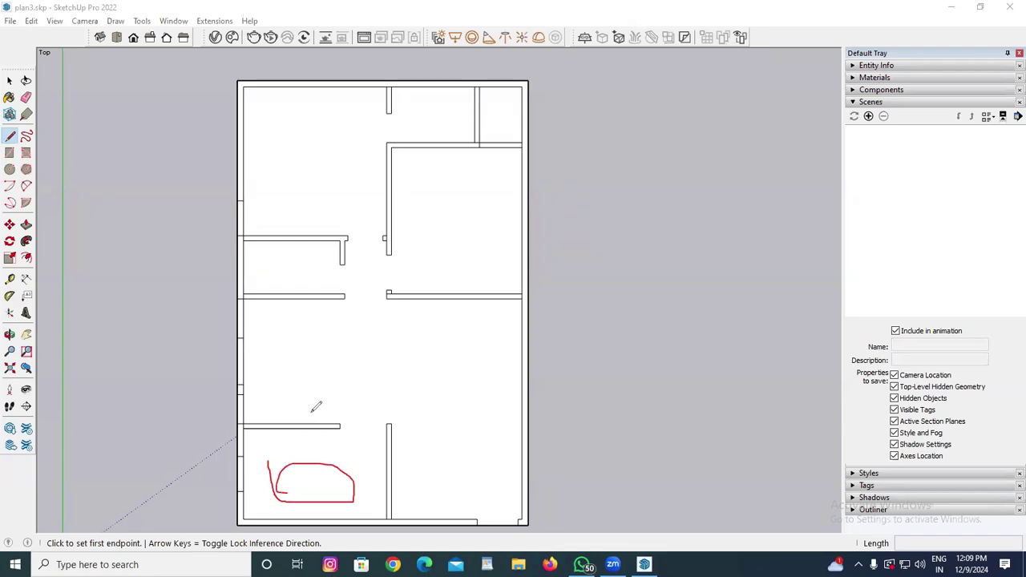
mouse_move(285, 421)
mouse_down()
mouse_move(302, 438)
mouse_move(280, 428)
mouse_move(294, 403)
mouse_move(284, 436)
mouse_move(377, 489)
mouse_move(353, 496)
mouse_up()
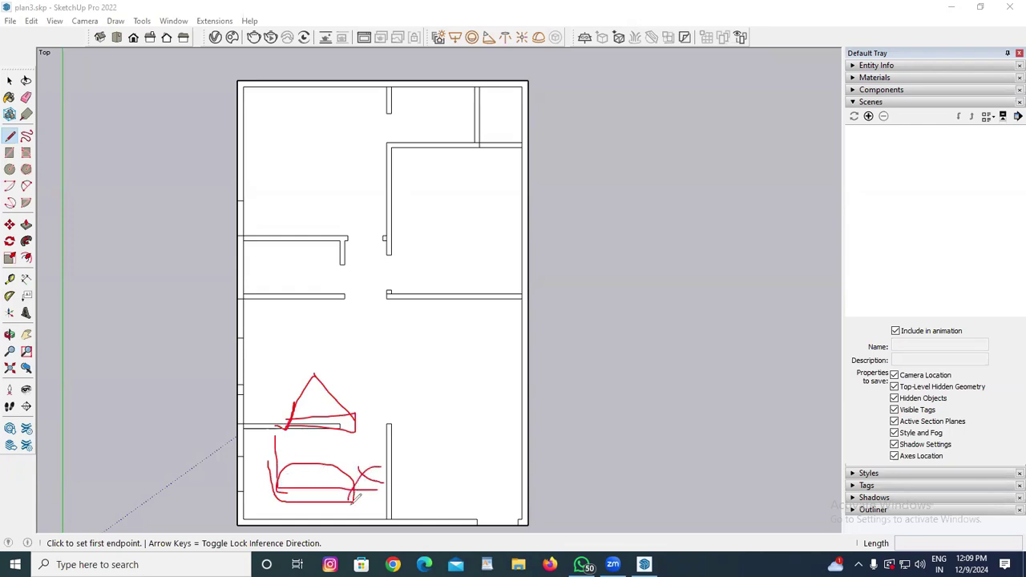
mouse_move(266, 419)
mouse_down()
mouse_move(275, 429)
mouse_move(264, 443)
mouse_up()
mouse_move(296, 340)
mouse_down()
mouse_move(321, 287)
mouse_move(407, 433)
mouse_up()
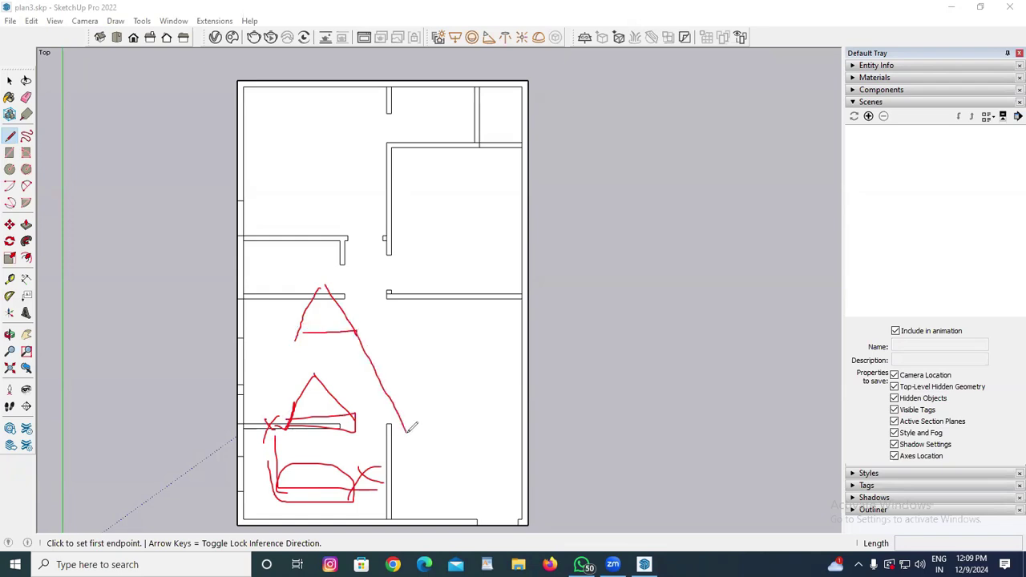
drag(298, 334, 253, 422)
mouse_move(384, 144)
mouse_down()
mouse_move(395, 149)
mouse_move(396, 255)
mouse_move(374, 150)
mouse_up()
mouse_move(388, 290)
mouse_down()
mouse_move(383, 260)
mouse_move(396, 259)
mouse_move(389, 294)
mouse_up()
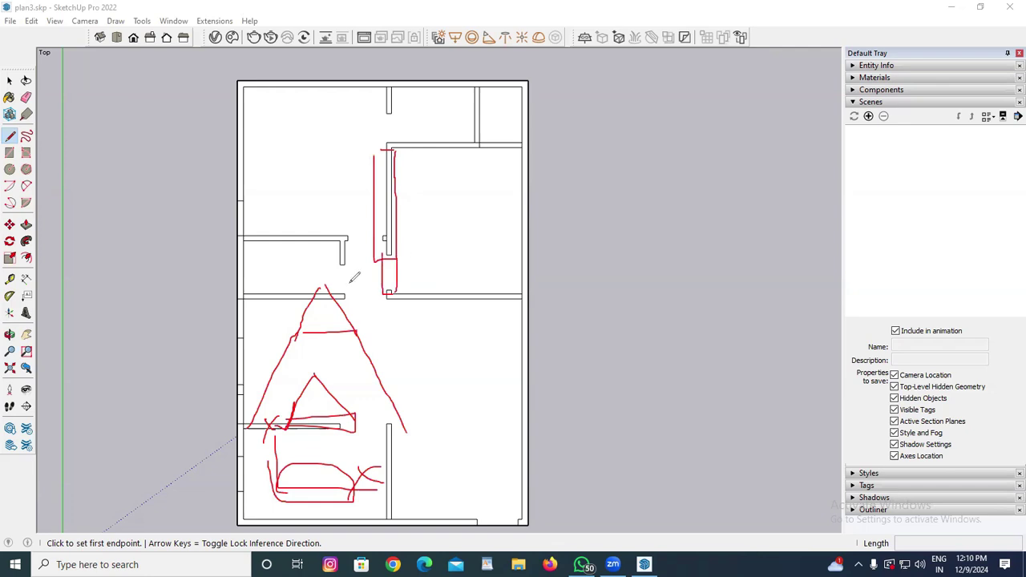
mouse_move(394, 149)
mouse_down()
mouse_move(392, 290)
mouse_move(375, 155)
mouse_up()
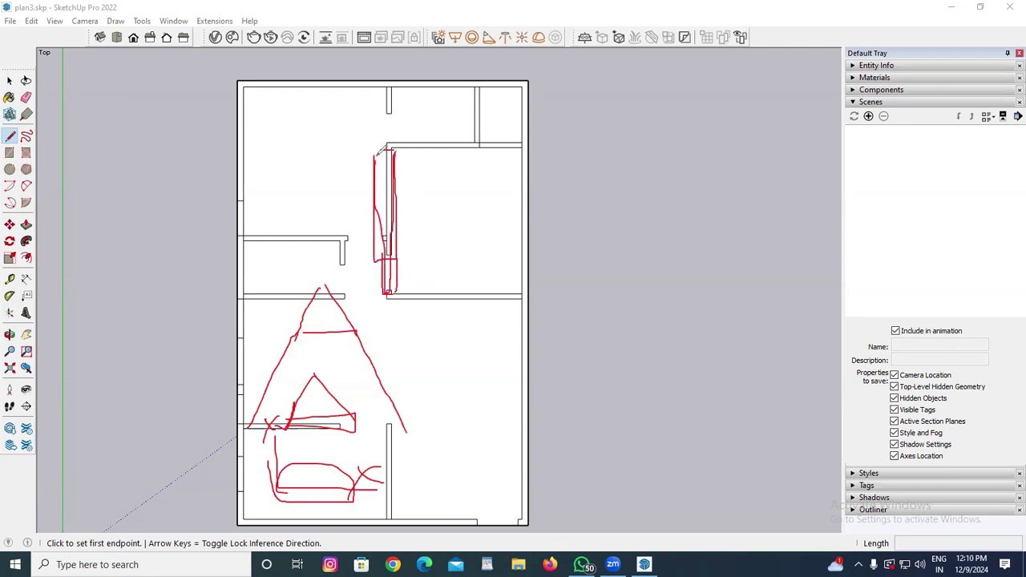
drag(383, 200, 388, 234)
drag(424, 295, 454, 283)
drag(399, 219, 490, 212)
drag(440, 303, 443, 316)
mouse_move(377, 313)
mouse_down()
mouse_move(445, 423)
mouse_move(543, 305)
mouse_up()
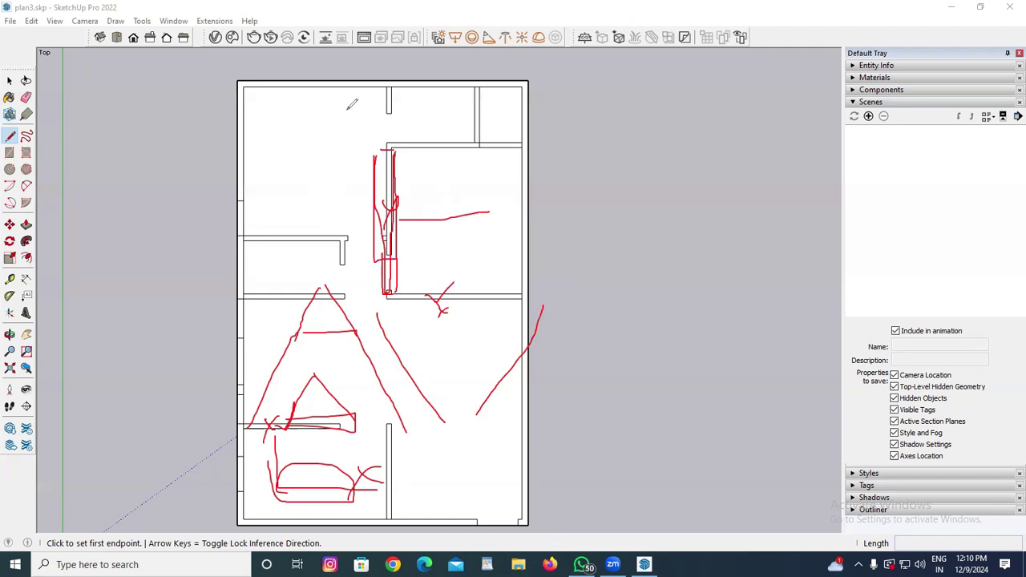
mouse_move(338, 100)
mouse_down()
mouse_move(440, 142)
mouse_move(333, 217)
mouse_move(353, 198)
mouse_up()
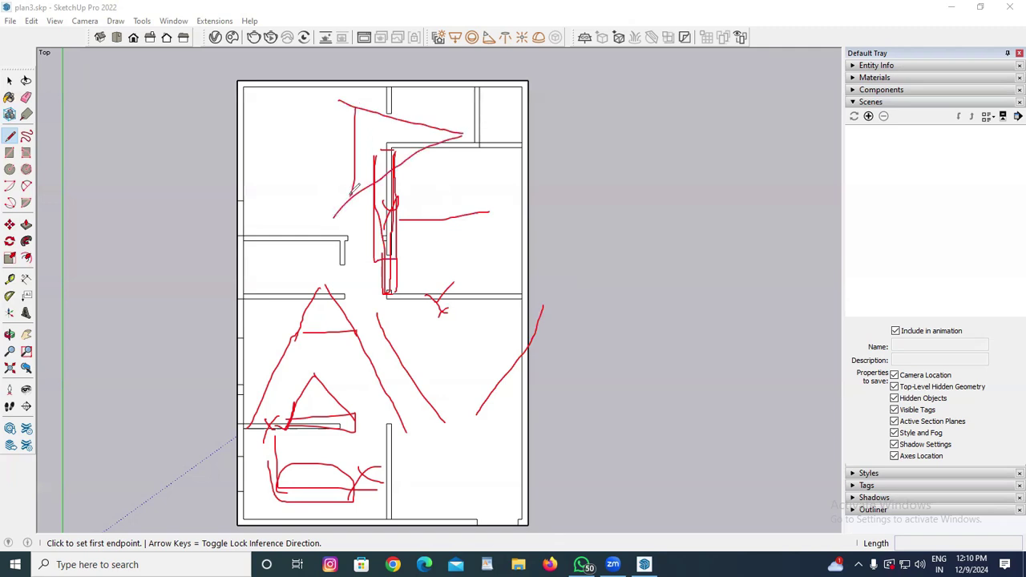
mouse_move(455, 123)
mouse_down()
mouse_move(470, 128)
mouse_move(349, 145)
mouse_up()
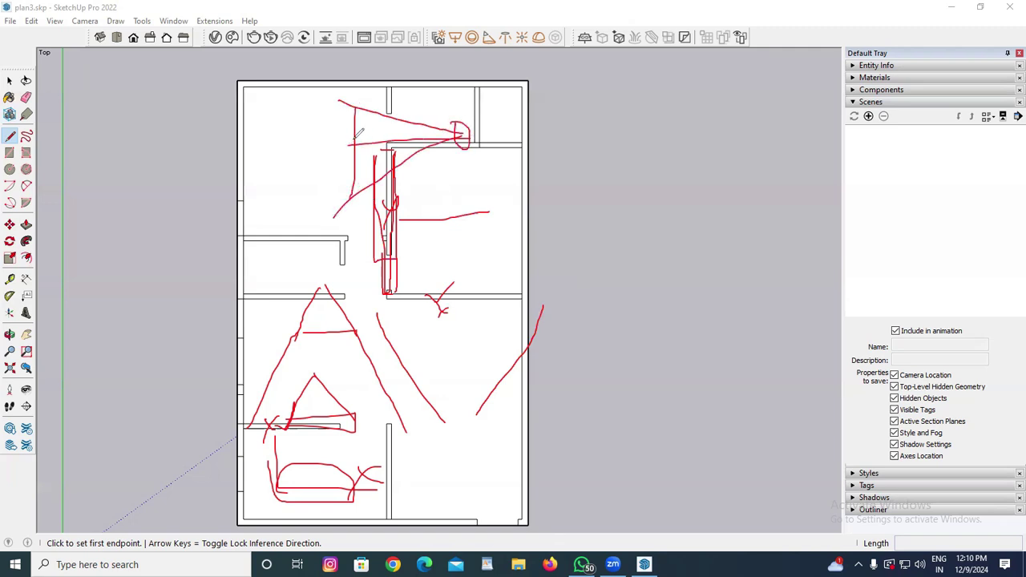
drag(390, 109, 399, 97)
drag(407, 144, 398, 164)
drag(394, 146, 392, 260)
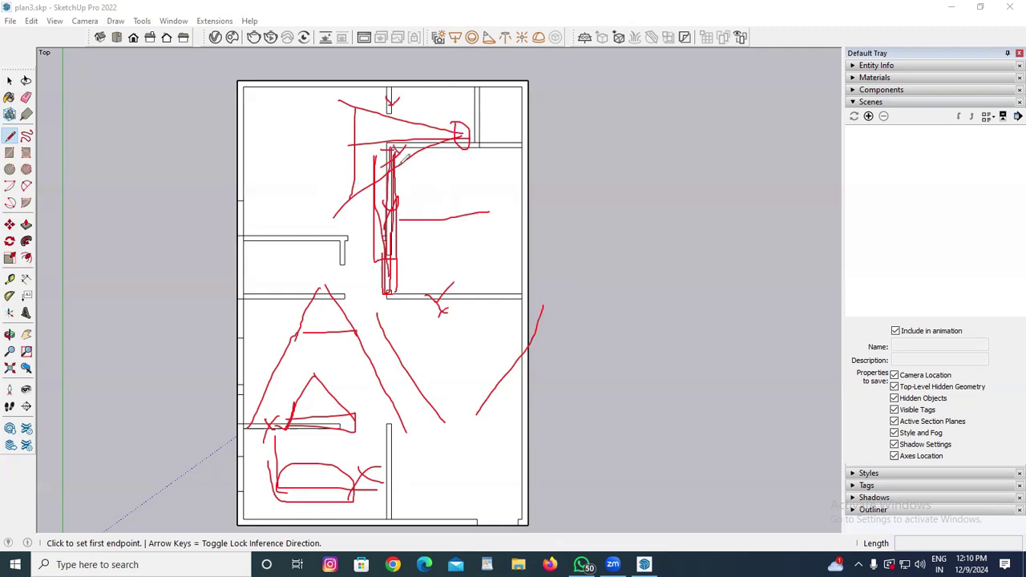
mouse_move(351, 102)
mouse_down()
mouse_move(466, 127)
mouse_move(470, 137)
mouse_move(351, 115)
mouse_up()
drag(364, 189, 361, 193)
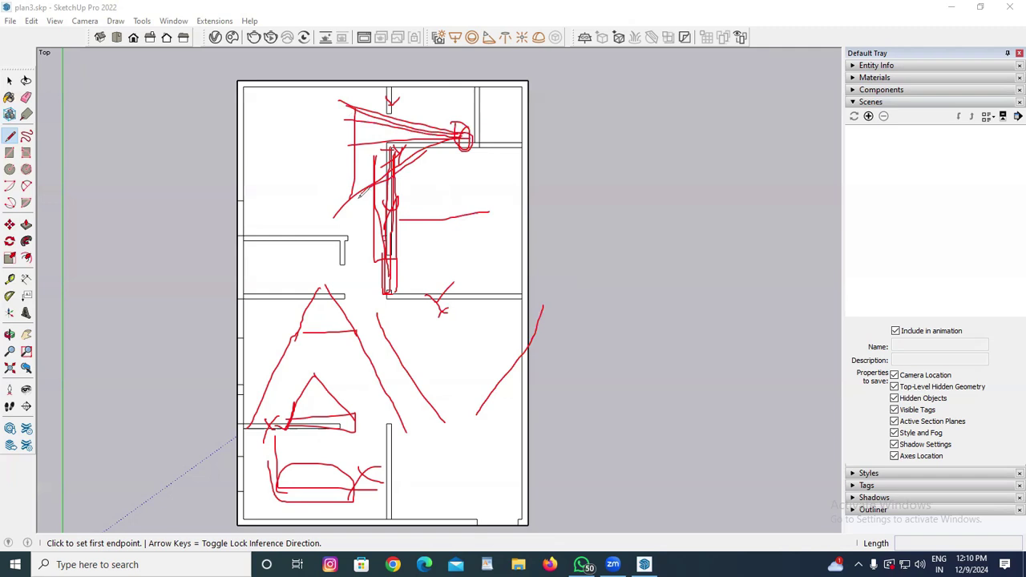
mouse_move(353, 100)
mouse_down()
mouse_move(264, 203)
mouse_move(310, 97)
mouse_up()
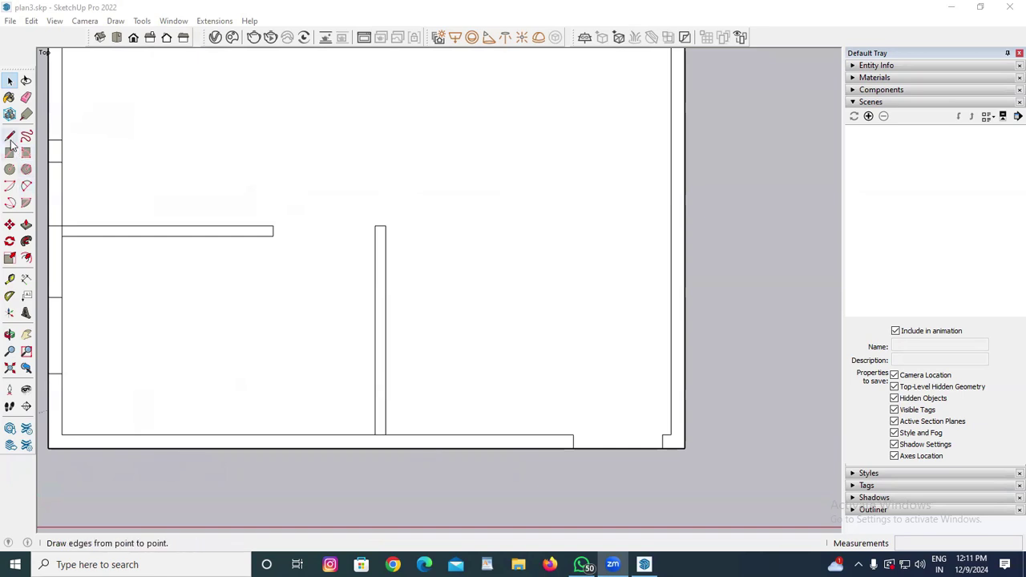
- Split the bottom outer wall with short edges at the vertical partition's right side and at the lower-right inner corner
click(10, 139)
scroll(380, 414, up, 3)
click(365, 421)
click(365, 438)
key(space)
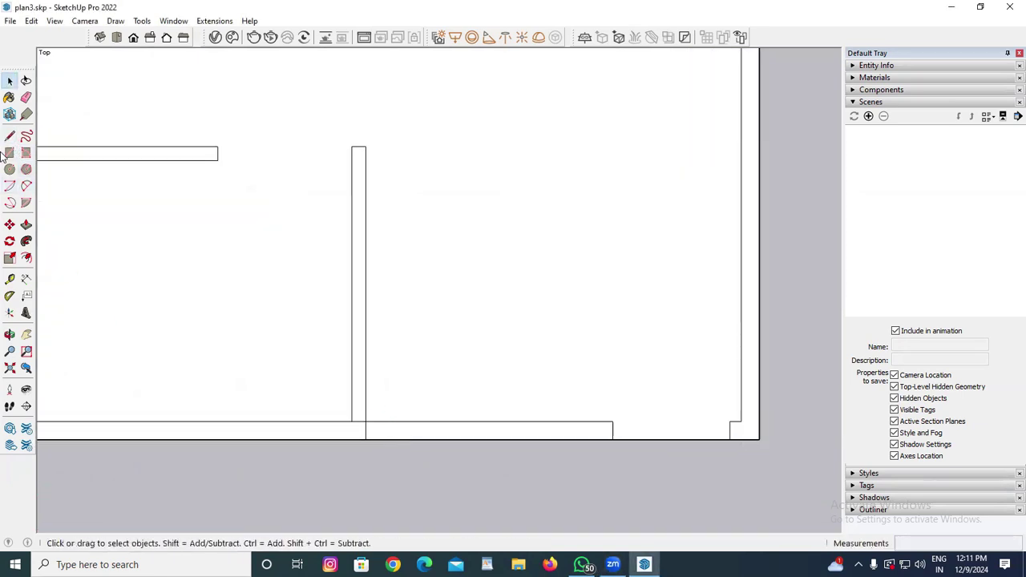
key(l)
scroll(742, 434, up, 2)
click(738, 430)
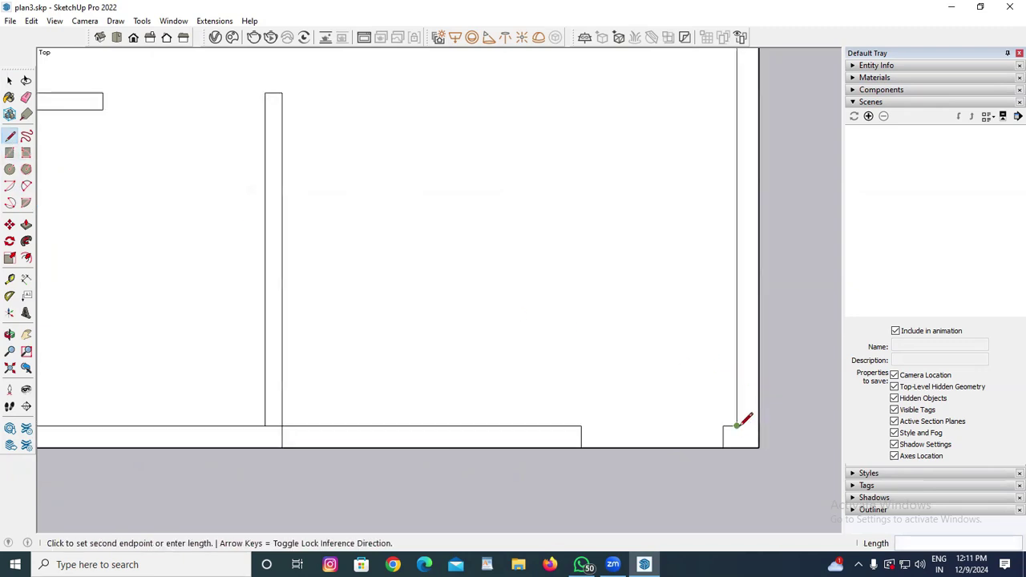
click(735, 446)
key(space)
- Group the two bottom wall segments on either side of the entrance opening together
click(730, 441)
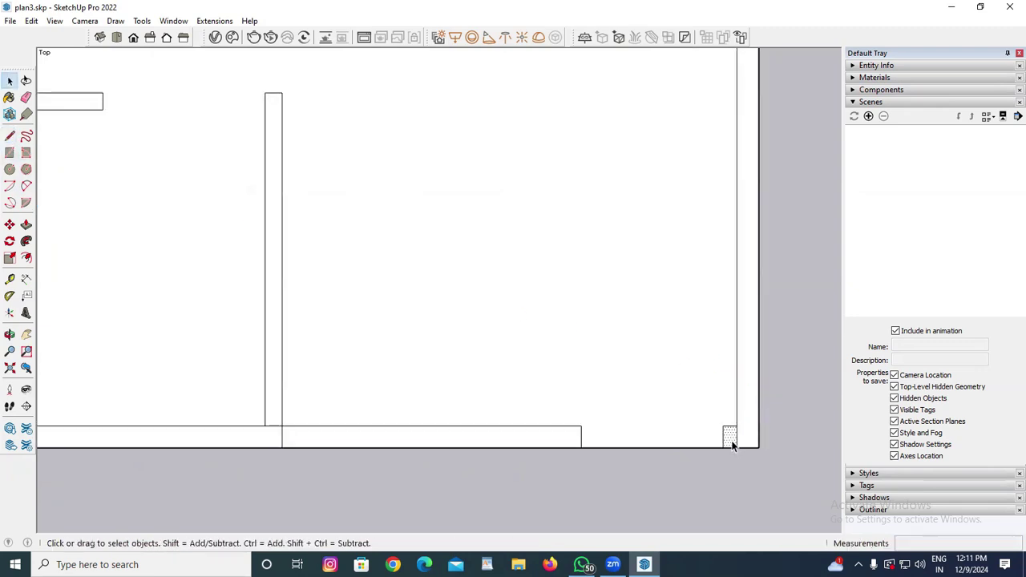
ctrl+click(544, 439)
right_click(545, 439)
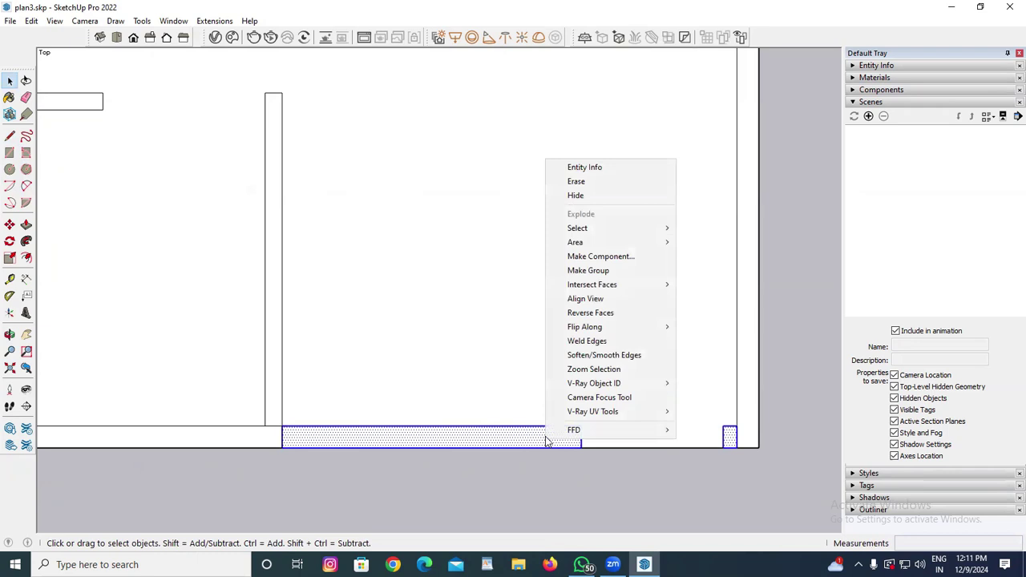
click(594, 271)
- Make separate groups of the lower-left room's vertical partition and its horizontal partition
scroll(795, 341, down, 3)
scroll(626, 327, up, 2)
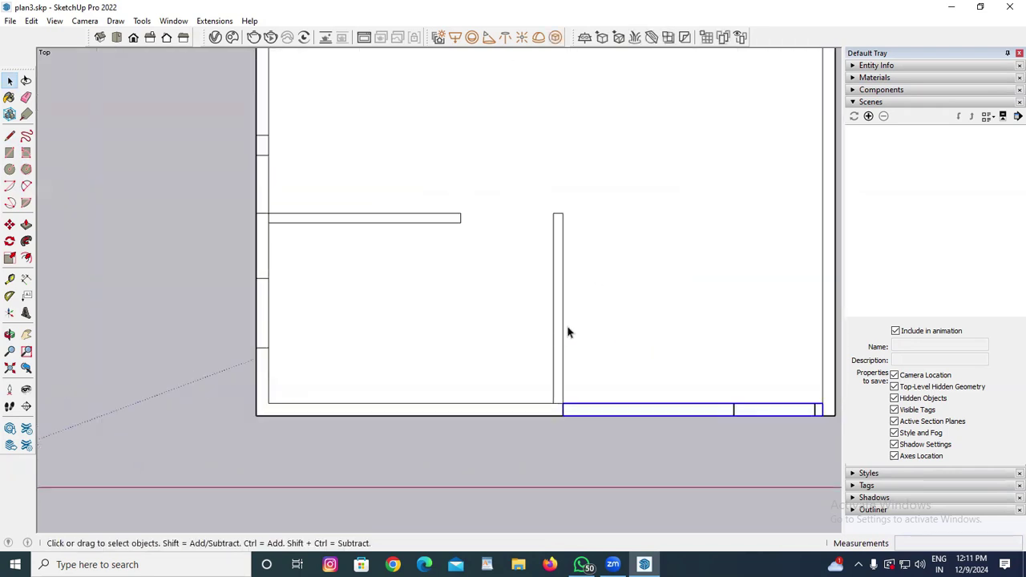
right_click(562, 342)
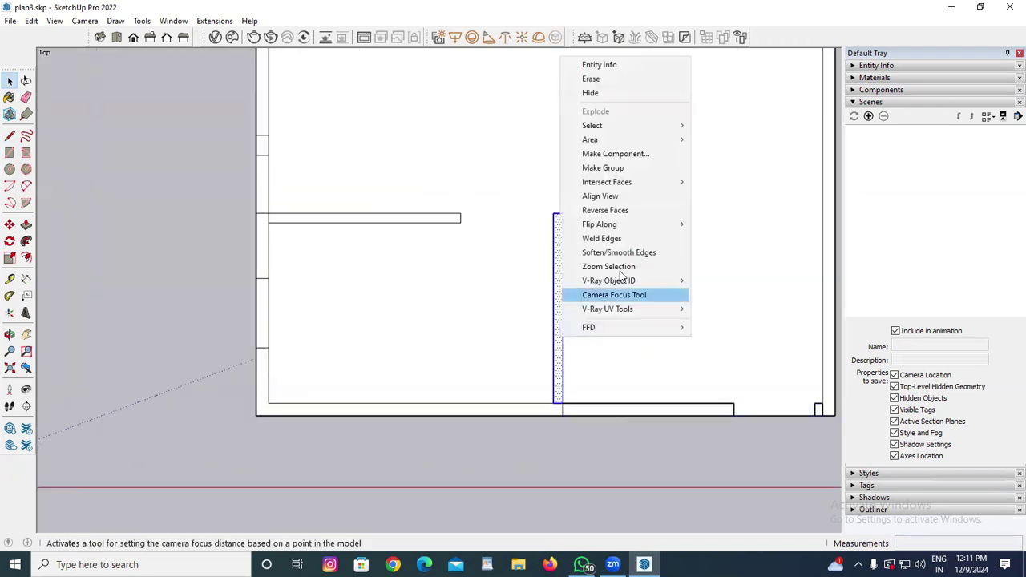
click(624, 168)
click(342, 223)
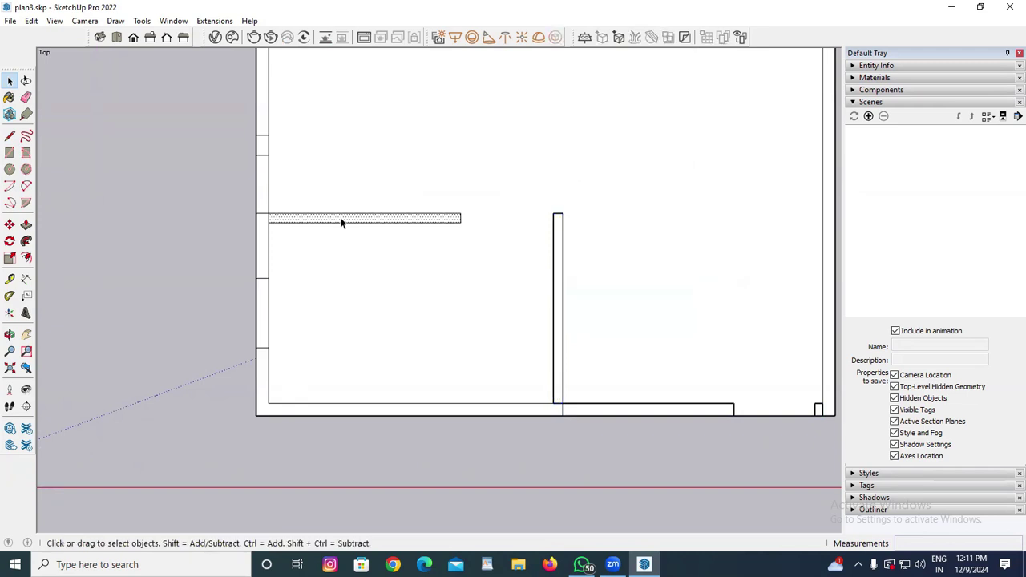
right_click(341, 222)
click(406, 331)
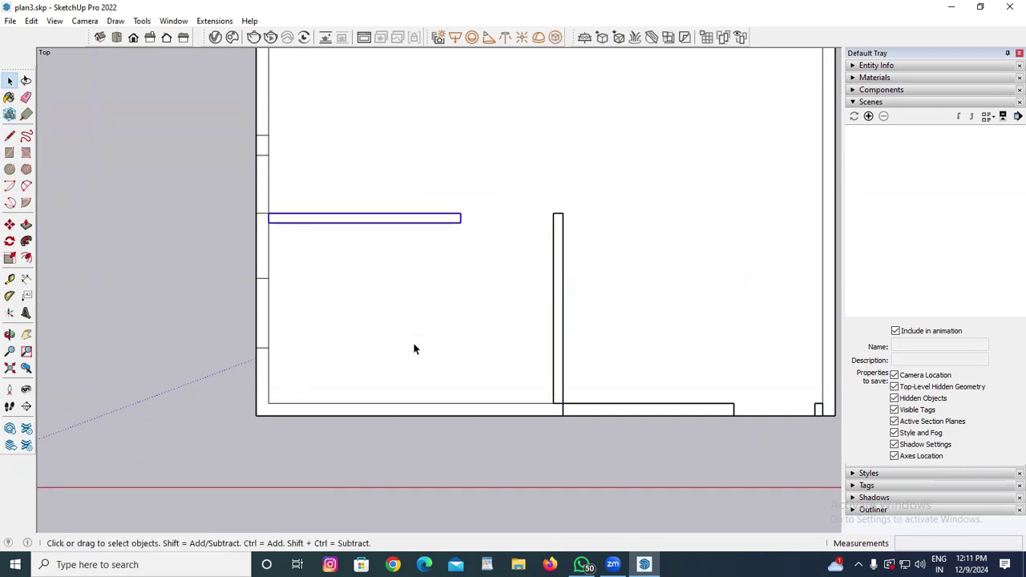
- Group the outer wall and window segments along the left and bottom sides of the lower-left room
scroll(484, 408, down, 2)
scroll(332, 312, up, 3)
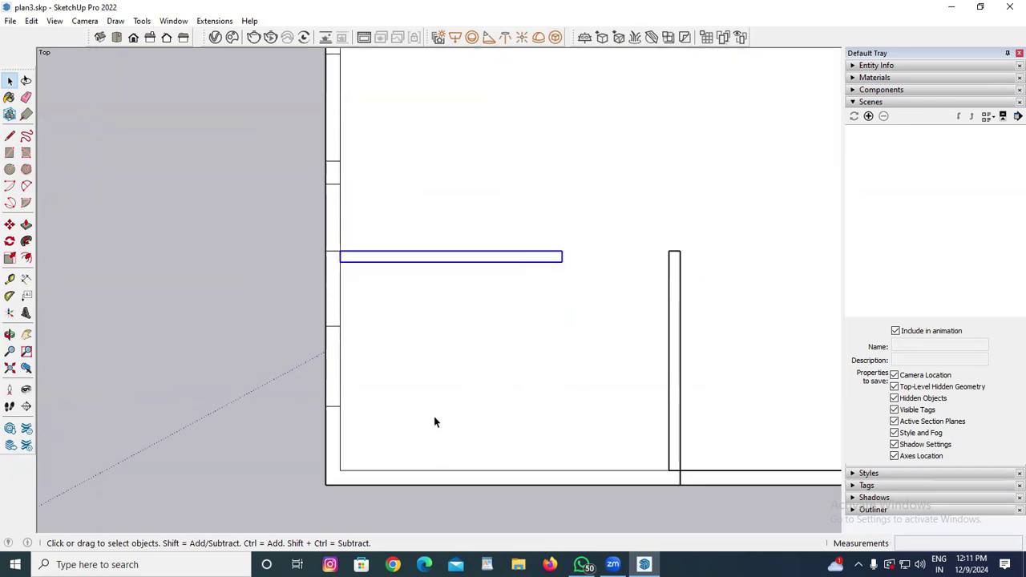
click(332, 295)
ctrl+click(336, 360)
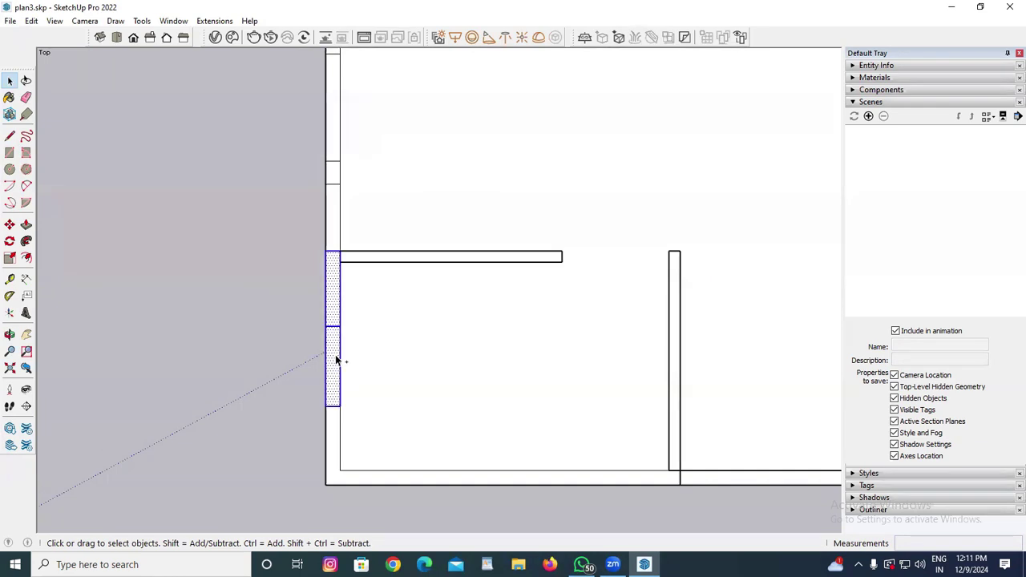
ctrl+click(335, 465)
right_click(335, 465)
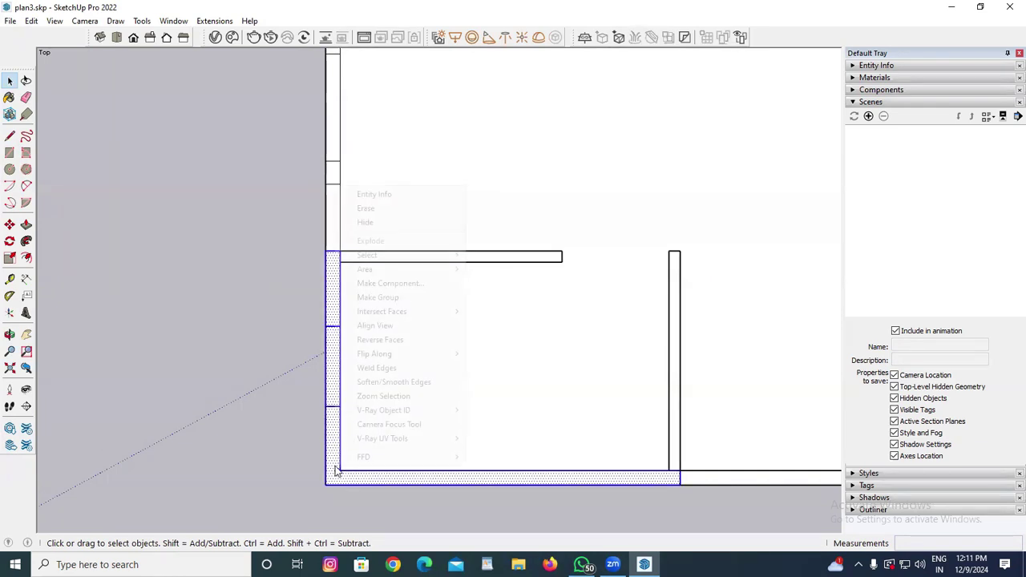
click(423, 298)
- Group the four left outer wall segments alongside the central hall, including the window pieces
scroll(325, 273, down, 4)
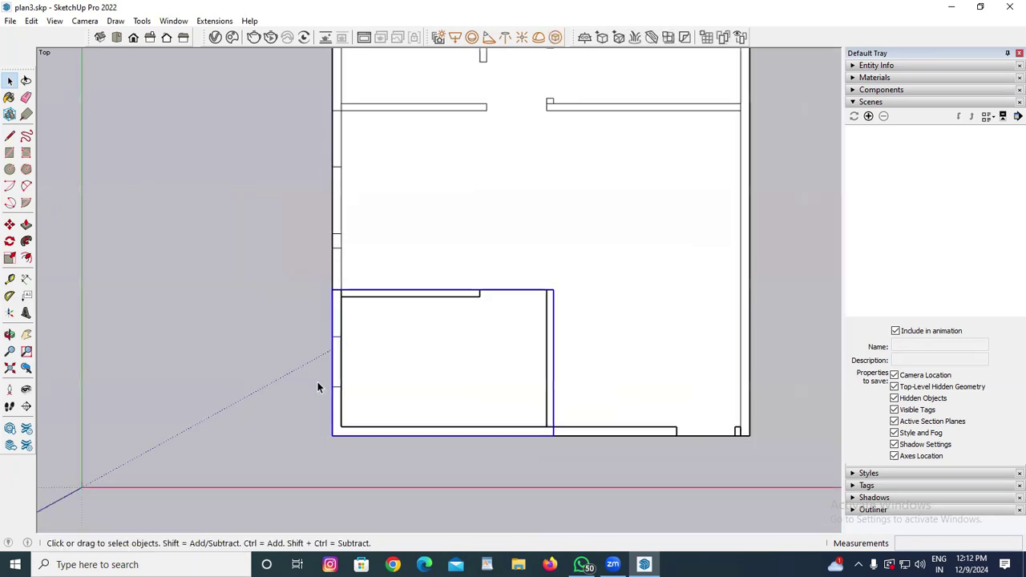
scroll(358, 247, up, 3)
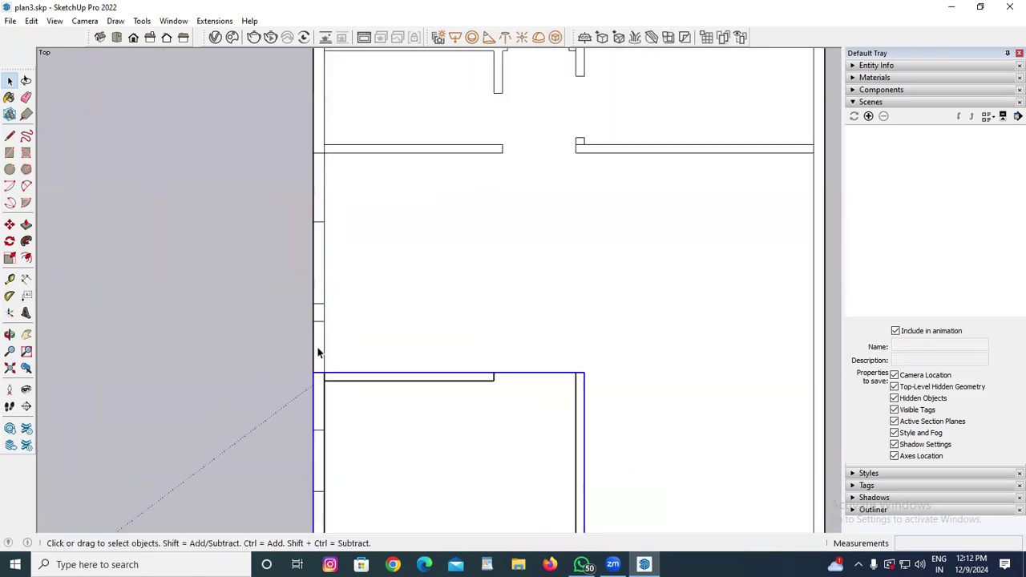
click(317, 353)
scroll(319, 316, up, 3)
shift+click(320, 315)
shift+click(316, 147)
shift+click(320, 133)
scroll(359, 378, down, 1)
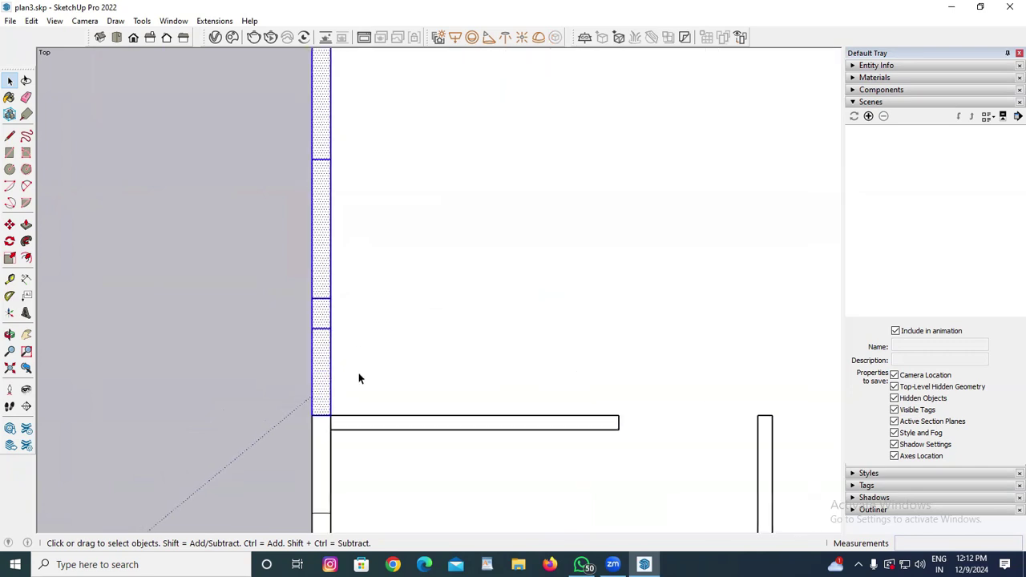
scroll(359, 379, down, 1)
right_click(332, 294)
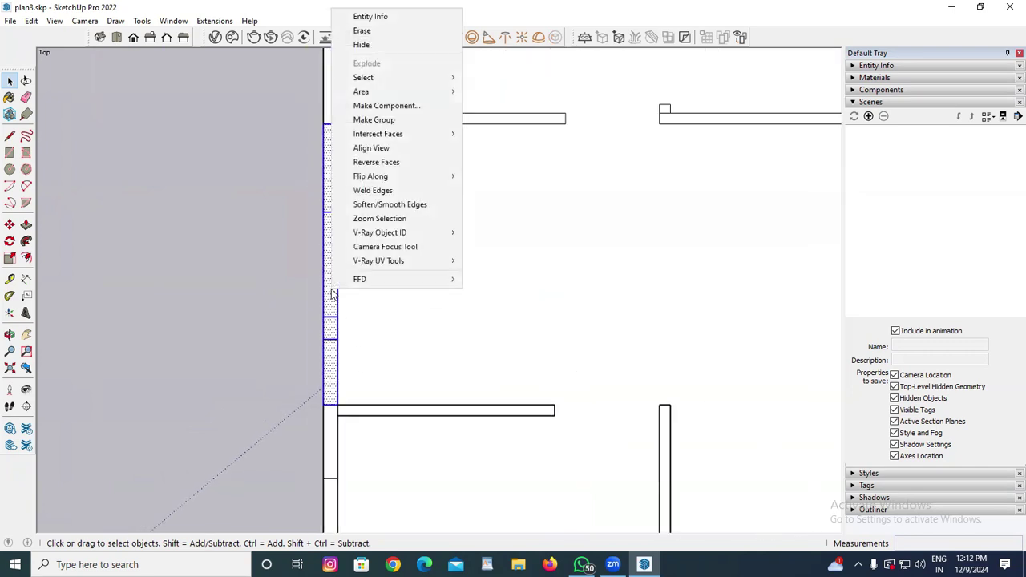
click(383, 121)
- Make separate groups of the right and left horizontal partitions along the central hall's upper edge
scroll(321, 366, down, 2)
scroll(419, 320, up, 3)
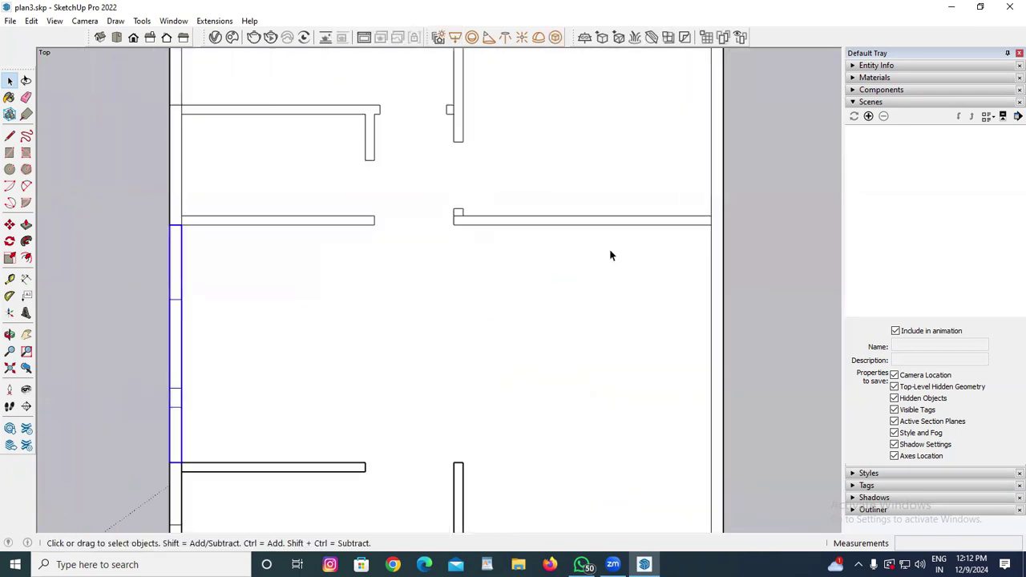
scroll(489, 223, up, 1)
right_click(489, 222)
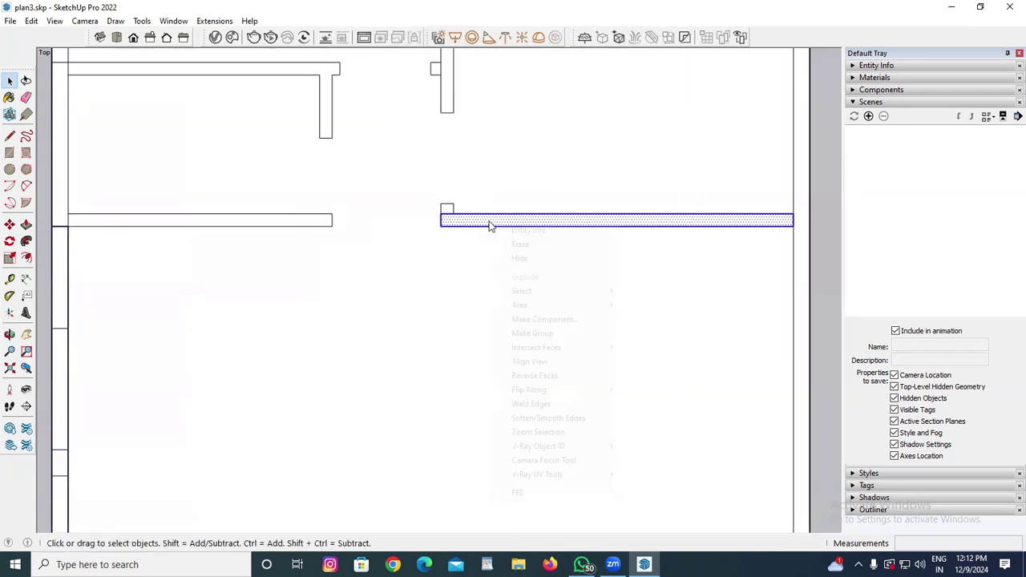
click(543, 332)
right_click(293, 222)
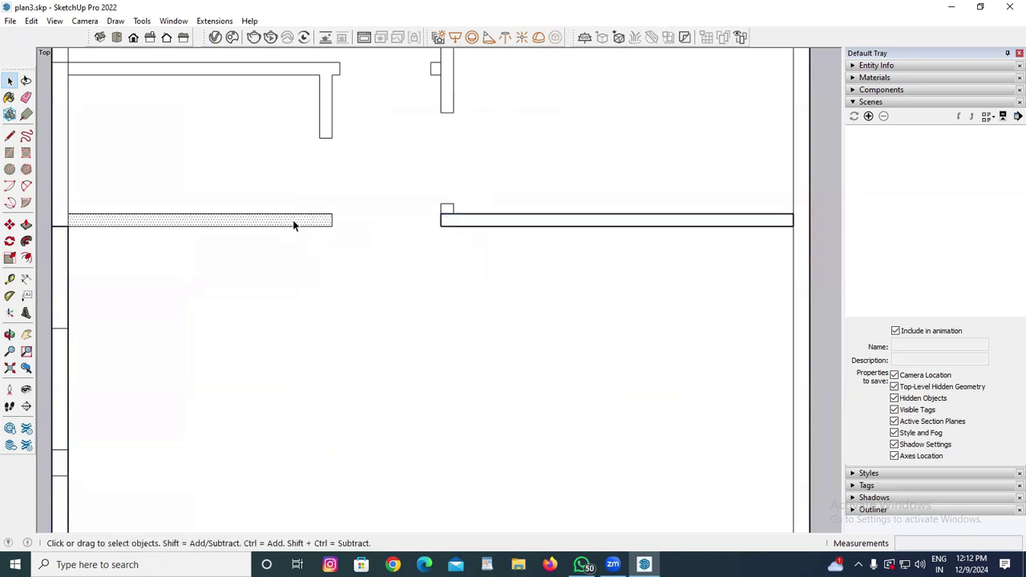
click(367, 333)
- Split the short vertical stub from the horizontal partition above the narrow left room and group the stub
scroll(397, 389, down, 2)
scroll(362, 191, up, 2)
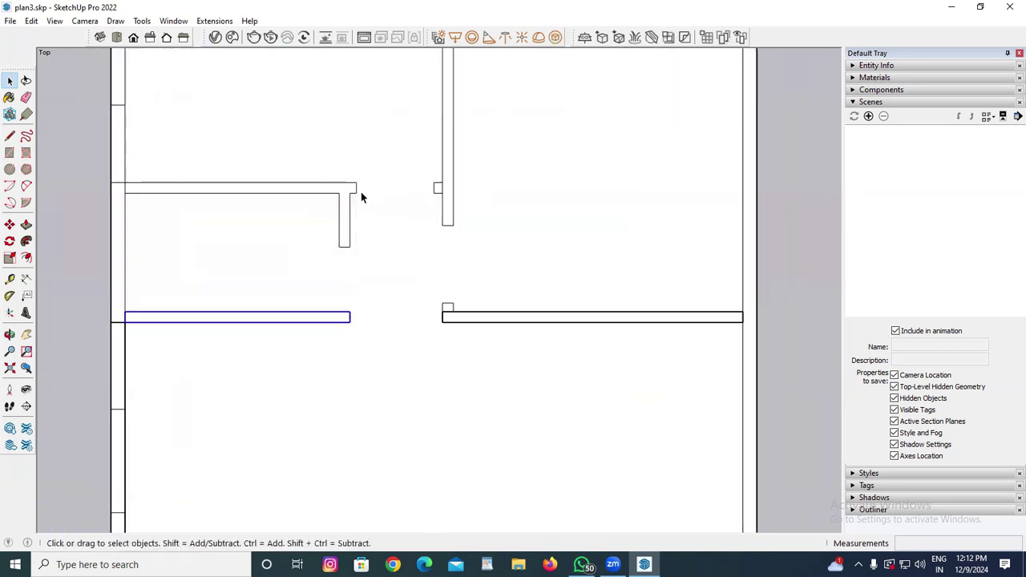
click(9, 135)
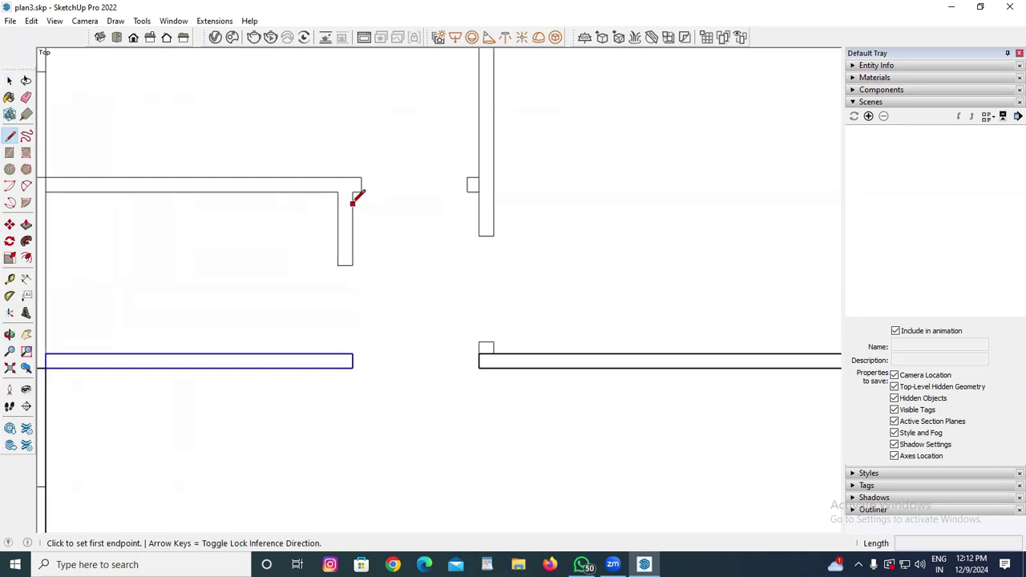
key(space)
click(10, 138)
scroll(348, 199, up, 1)
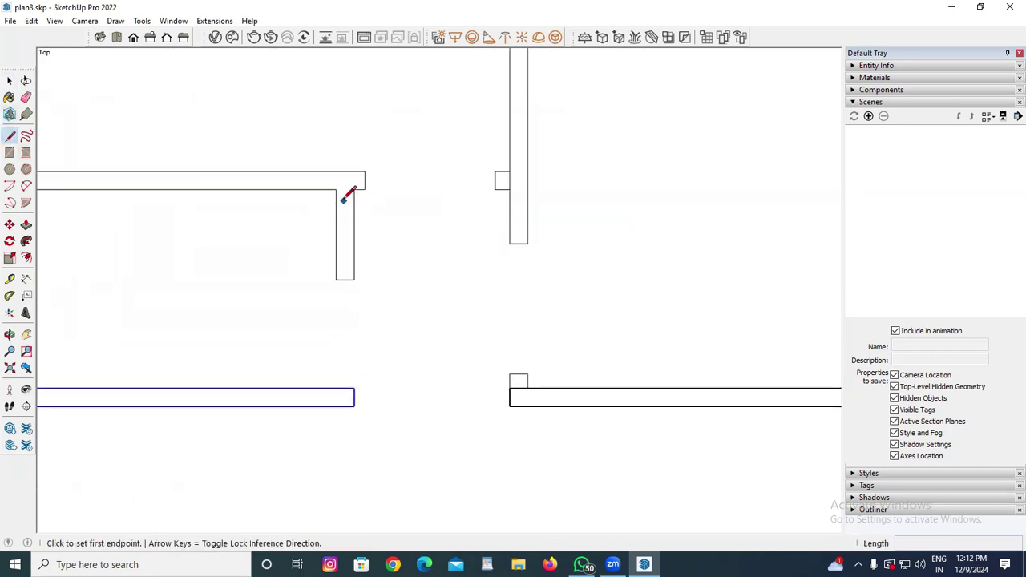
click(338, 189)
key(space)
click(346, 209)
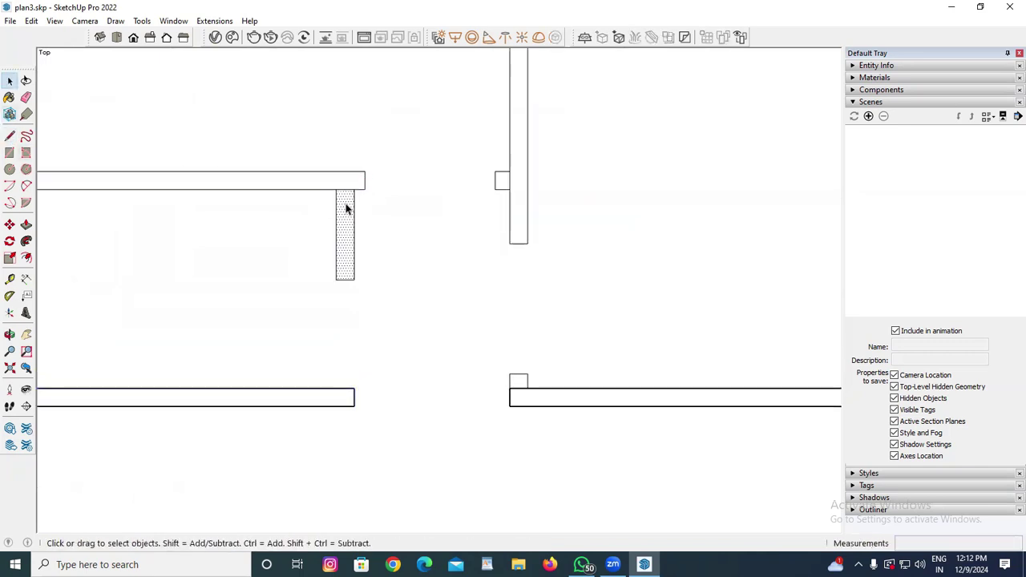
right_click(346, 212)
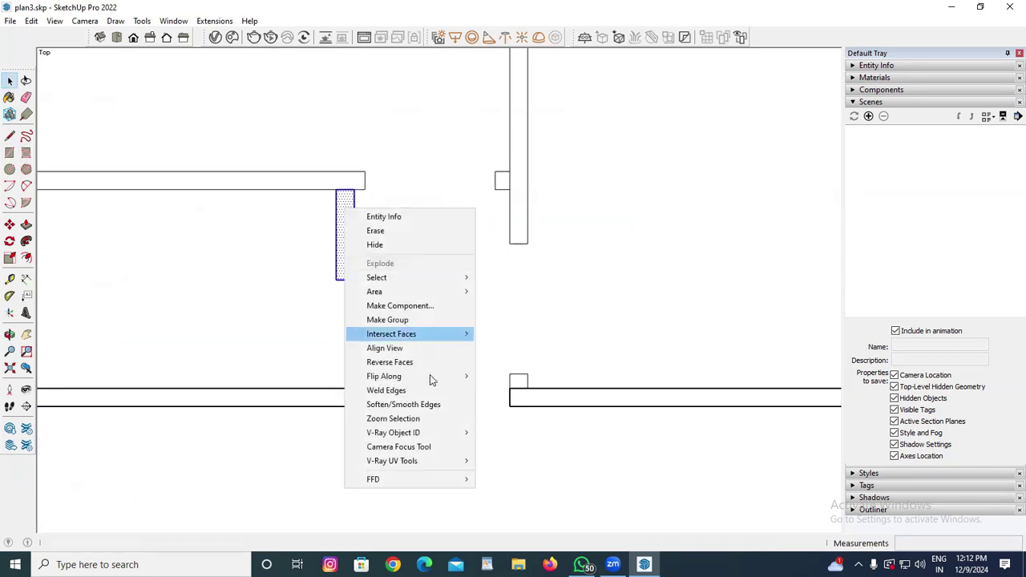
click(406, 318)
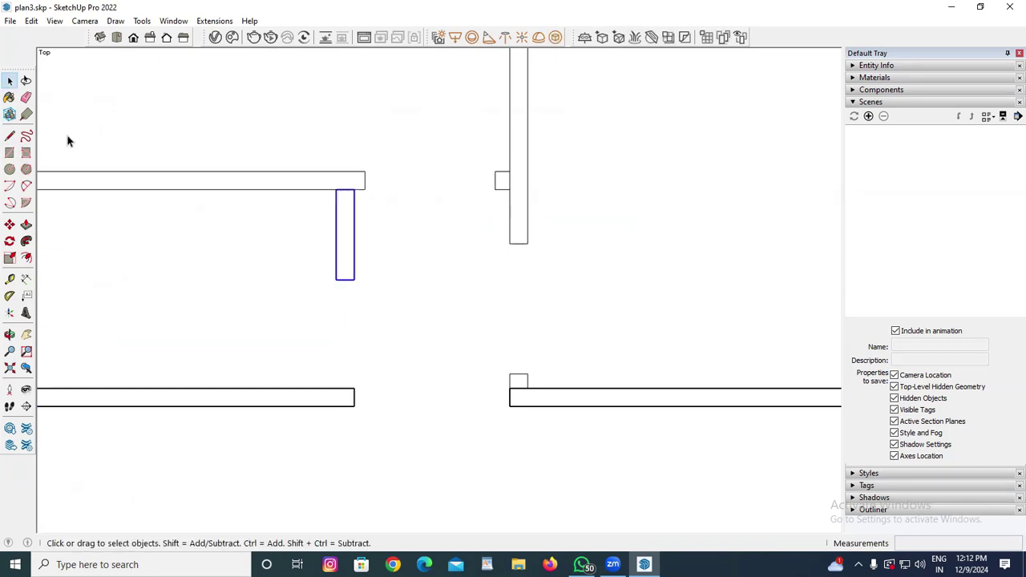
- Draw a short edge at the upper-right room's corner to separate its vertical wall from its horizontal wall
click(518, 382)
shift+click(521, 219)
scroll(481, 373, down, 3)
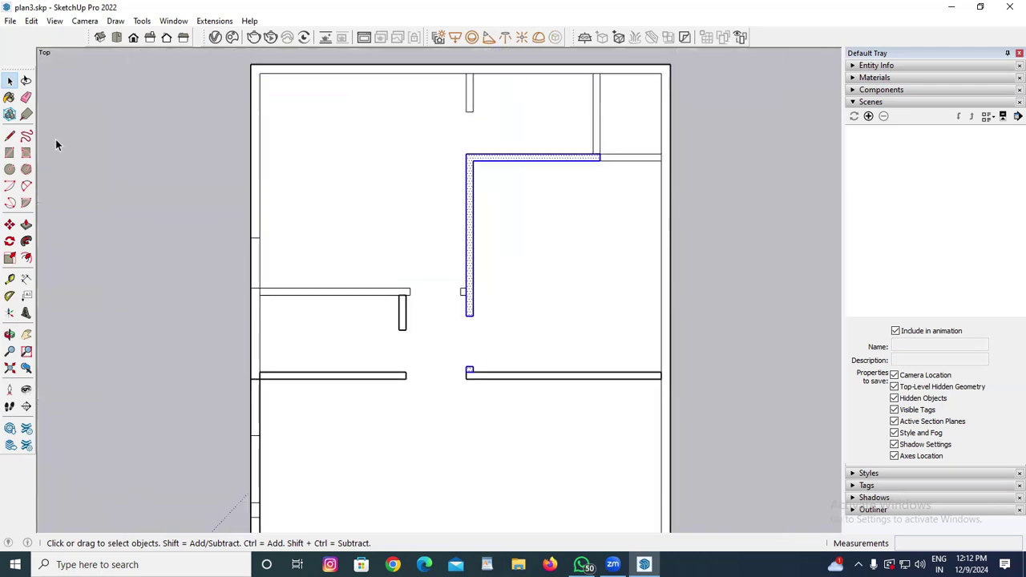
click(10, 136)
scroll(484, 160, up, 2)
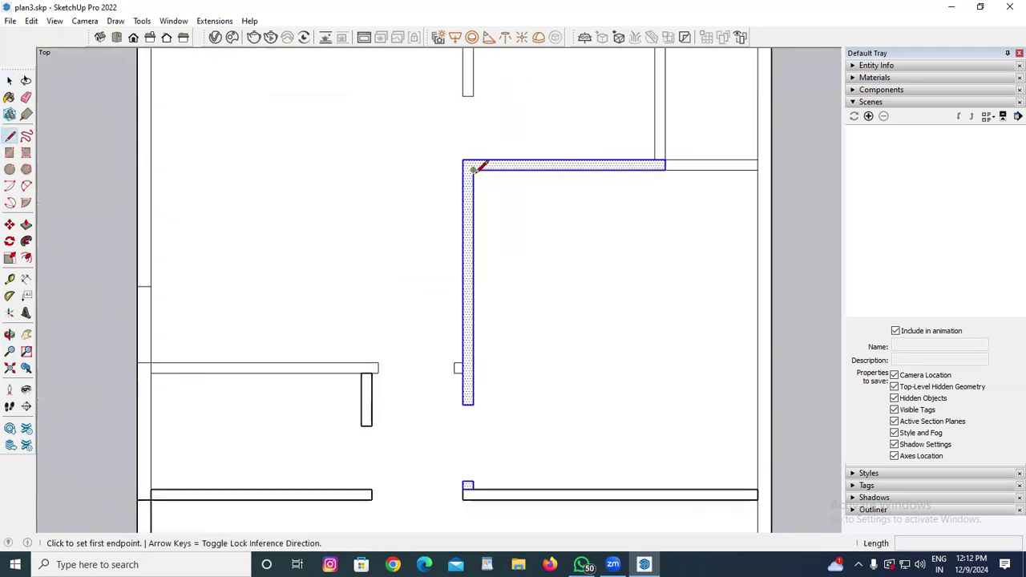
click(474, 160)
click(474, 170)
key(space)
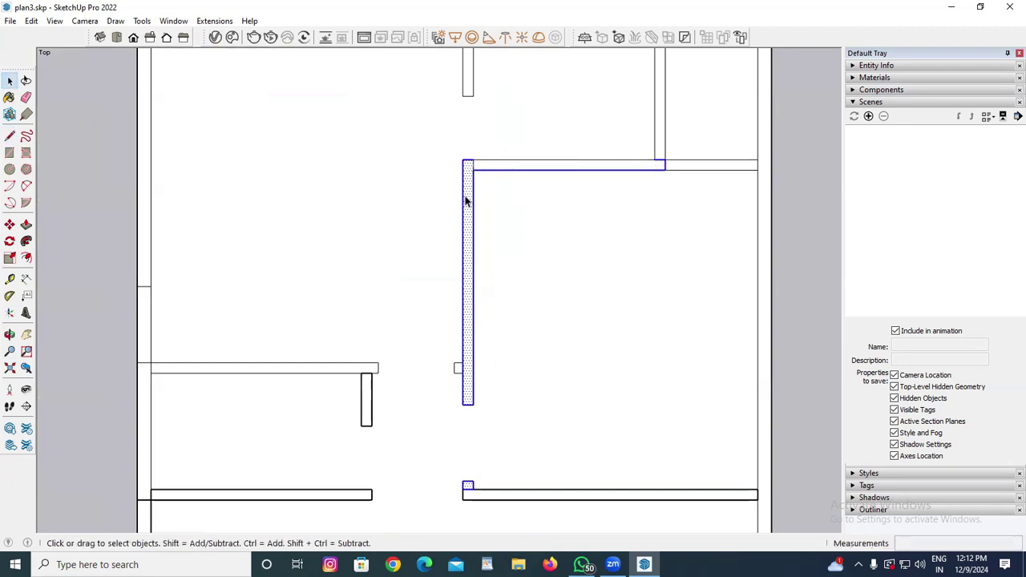
- Group the three aligned vertical wall segments along the left side of the right-hand rooms together
click(467, 87)
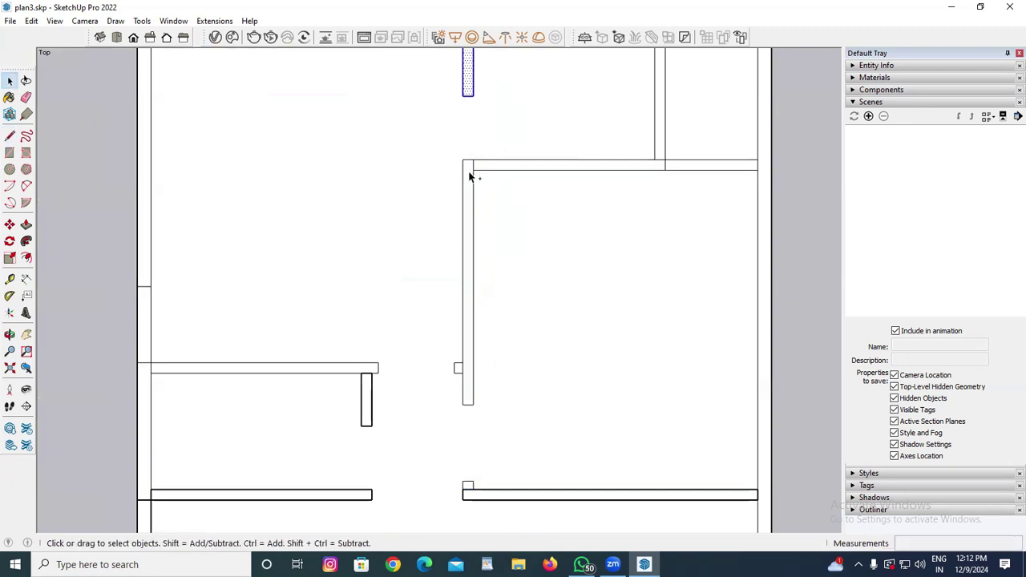
shift+click(470, 336)
shift+click(468, 486)
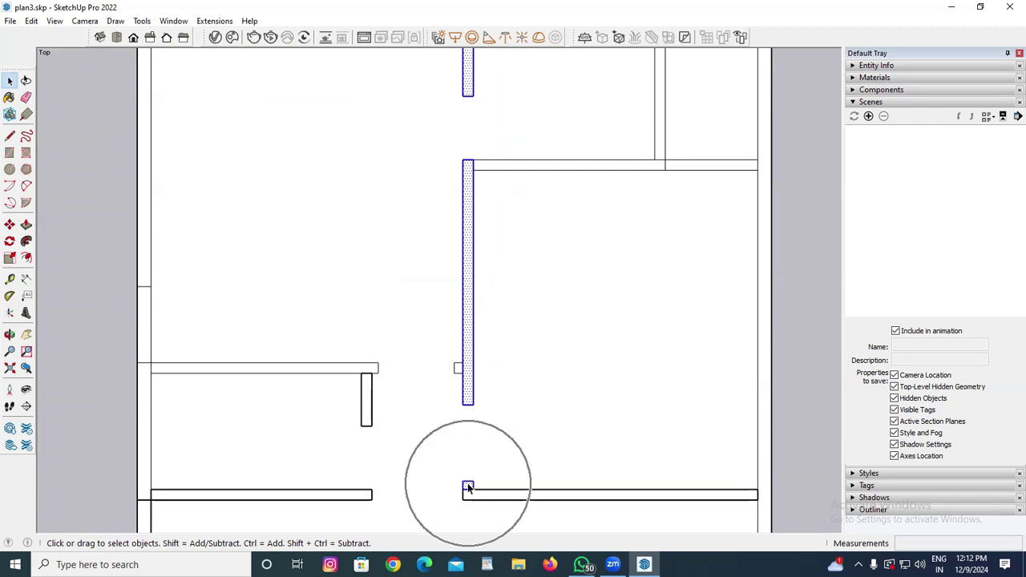
right_click(469, 486)
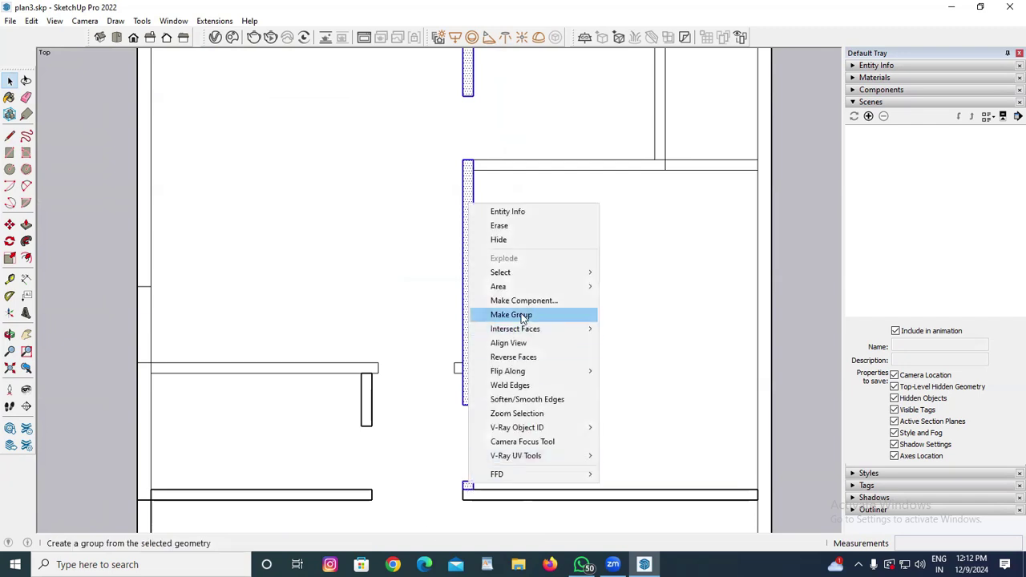
click(523, 316)
- Group the horizontal partition above the narrow left room together with the small aligned stub beside the central vertical wall
click(457, 370)
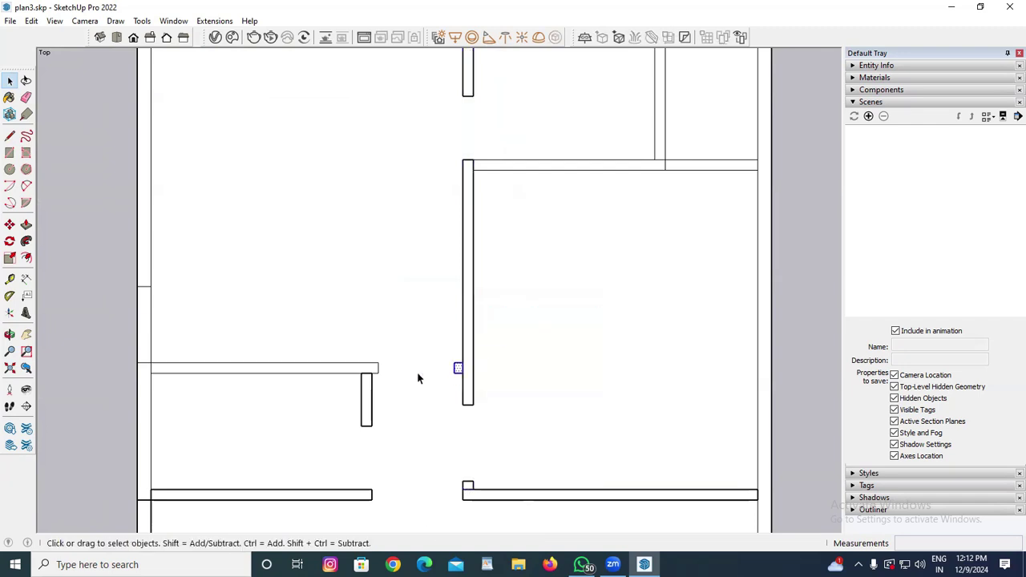
shift+click(357, 369)
right_click(358, 369)
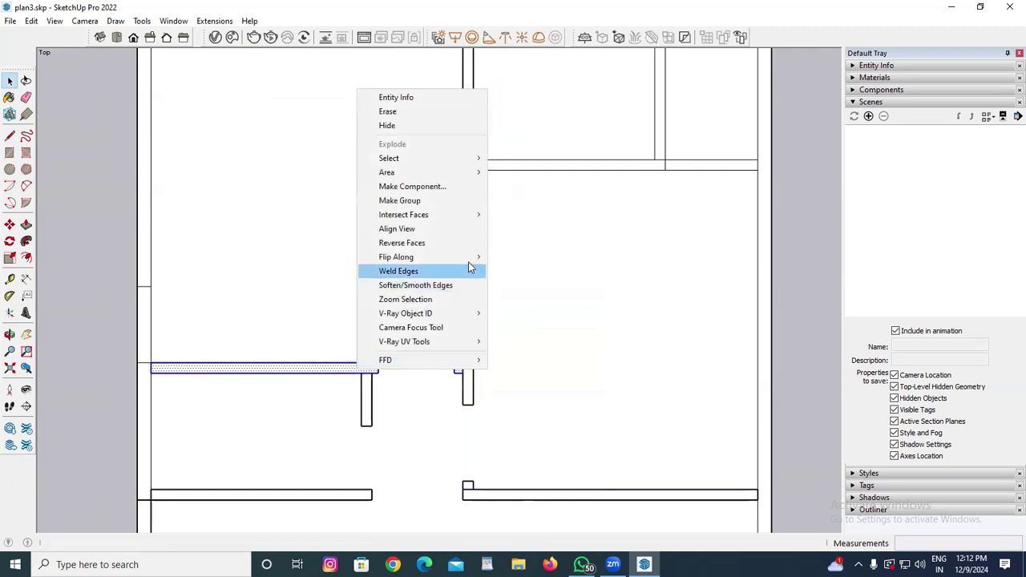
click(426, 207)
scroll(399, 281, down, 3)
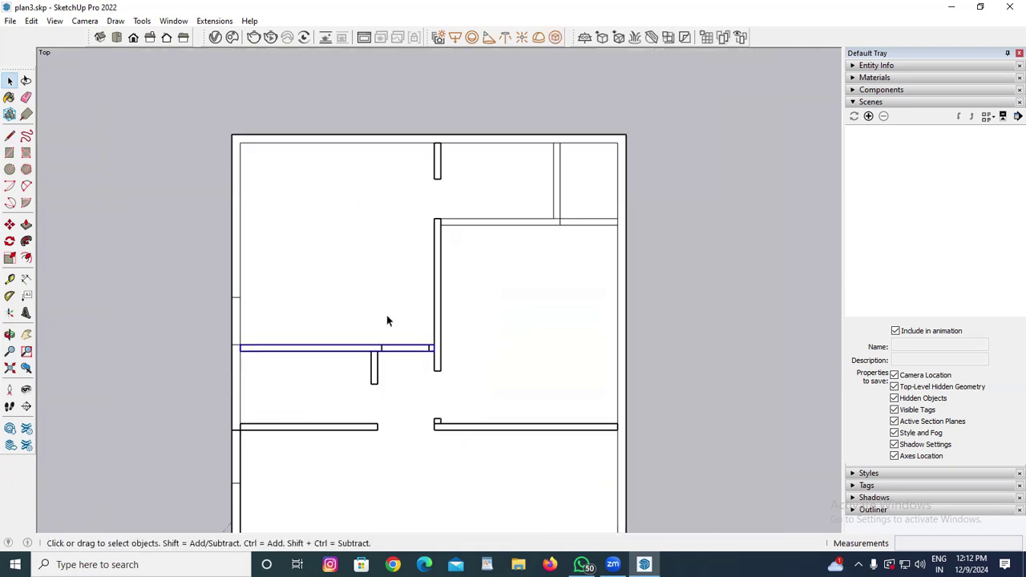
- Group both segments of the horizontal wall below the small upper-right rooms into one group
scroll(505, 228, up, 5)
scroll(517, 244, up, 2)
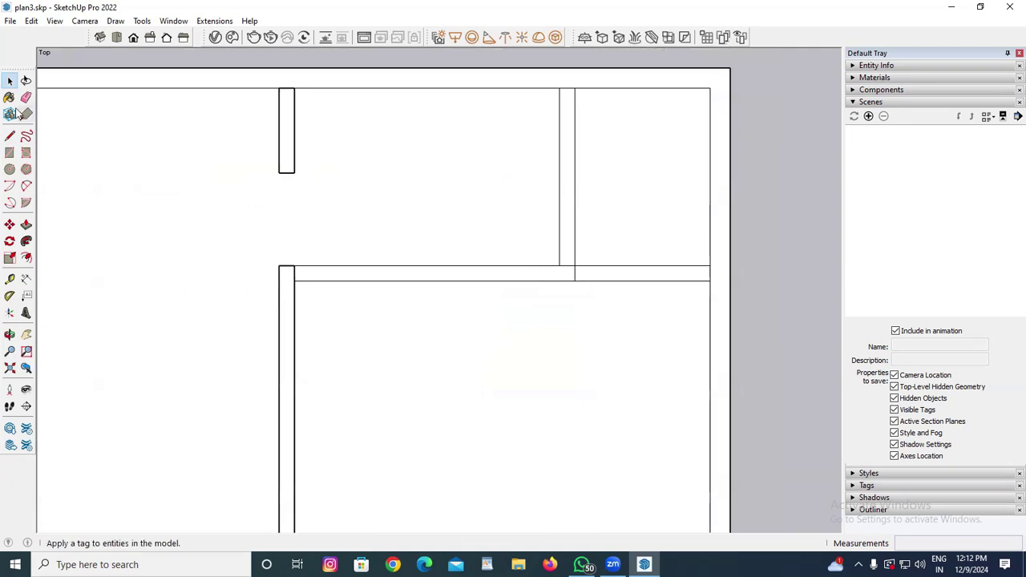
click(9, 138)
scroll(561, 268, up, 1)
key(space)
double_click(545, 275)
shift+click(607, 278)
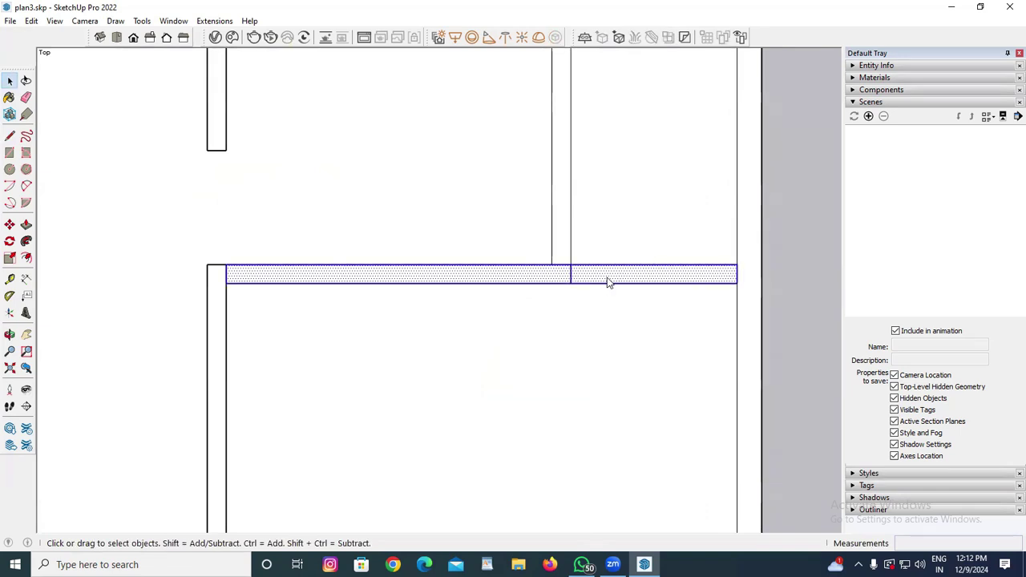
right_click(607, 280)
click(698, 382)
scroll(656, 372, down, 1)
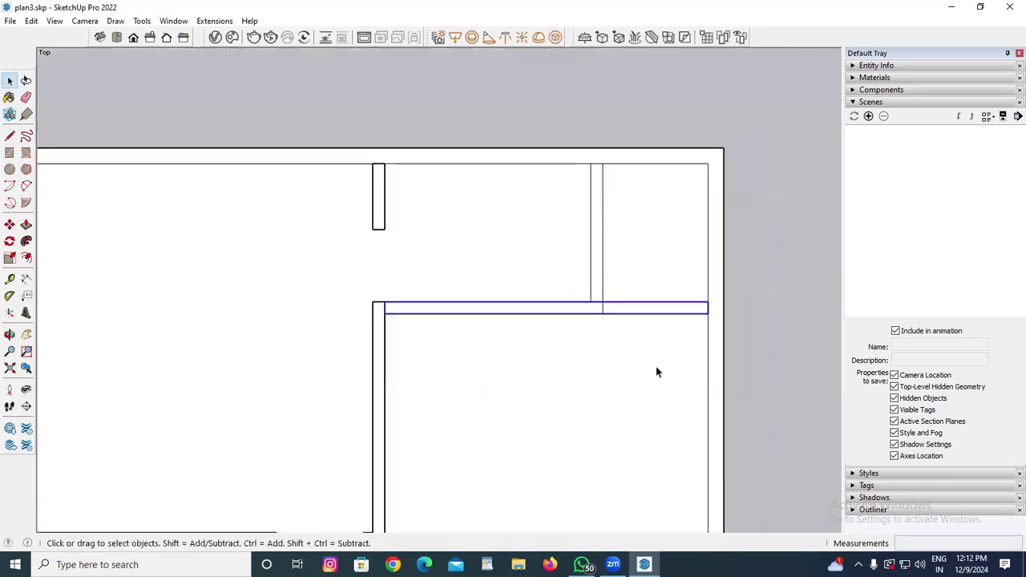
- Group the short vertical partition between the two small upper-right rooms
double_click(597, 250)
right_click(600, 249)
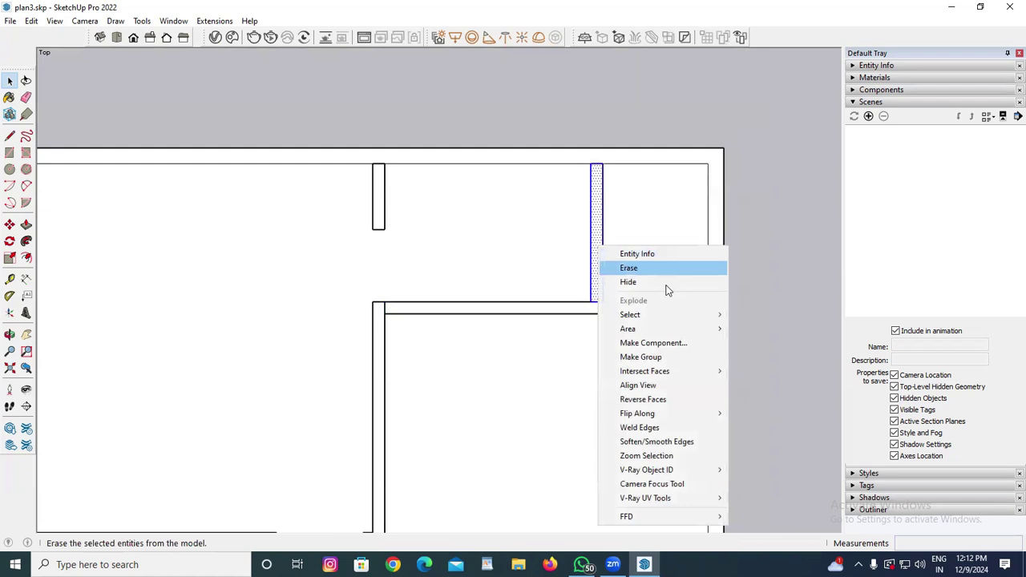
click(658, 358)
scroll(635, 124, down, 4)
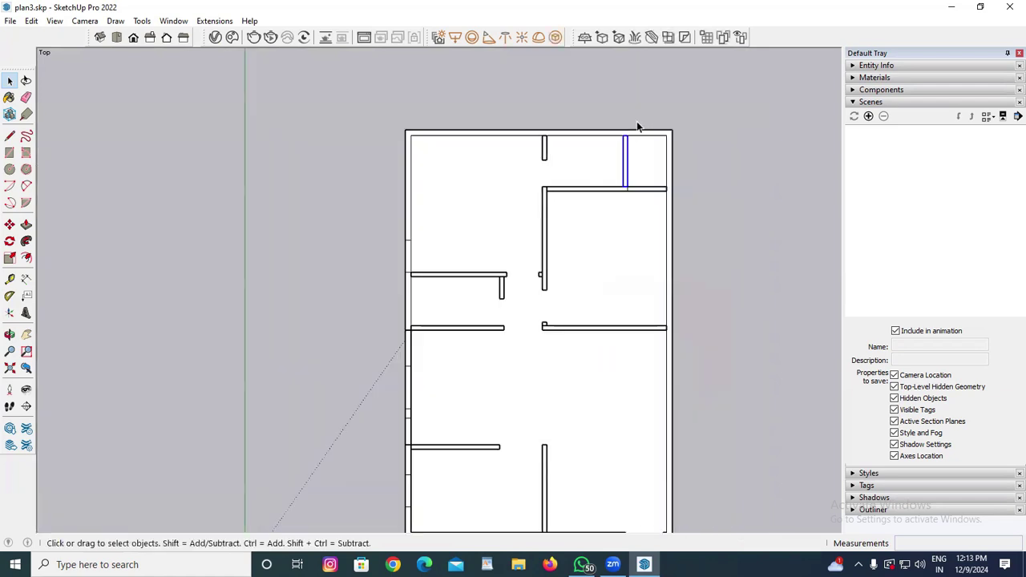
- Draw a short edge across the upper-left outer corner to separate the left outer wall from the top wall
scroll(615, 376, up, 2)
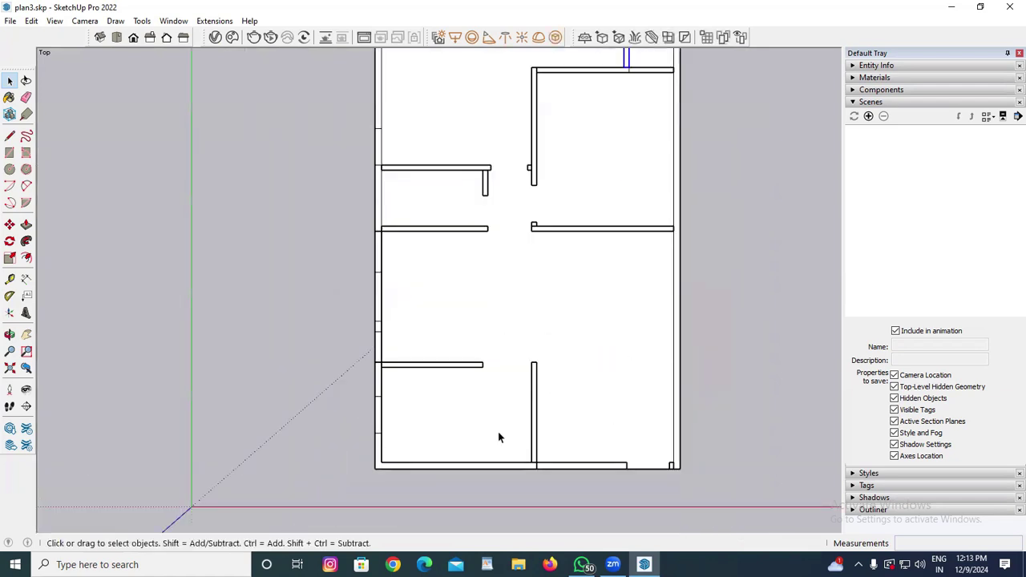
scroll(498, 432, down, 1)
scroll(423, 102, up, 2)
click(9, 137)
scroll(377, 55, up, 1)
click(398, 83)
click(399, 72)
- Group the three upper segments of the left outer wall, from the top corner down to the hall partition
key(space)
click(391, 102)
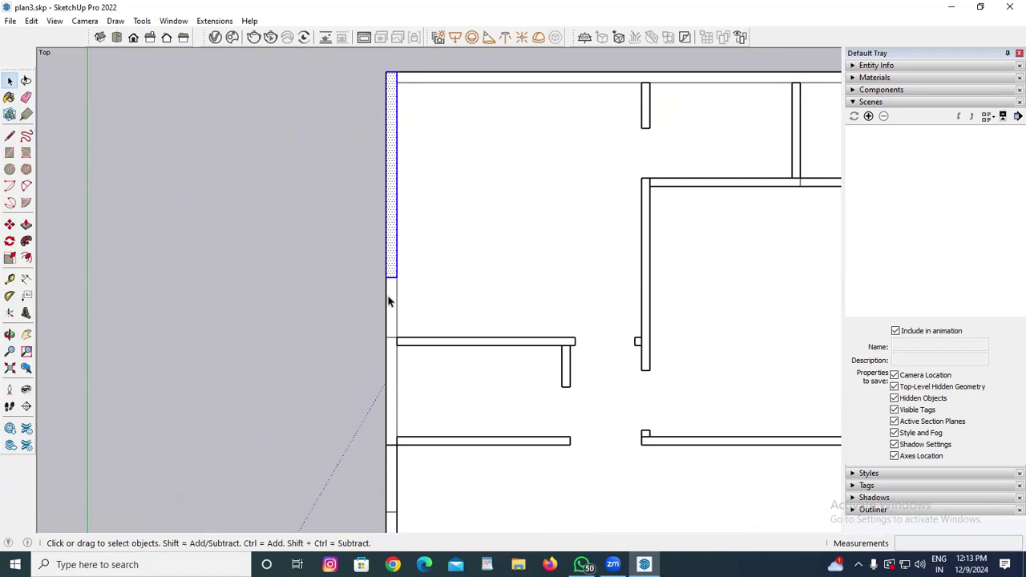
ctrl+click(392, 325)
ctrl+click(395, 358)
right_click(394, 361)
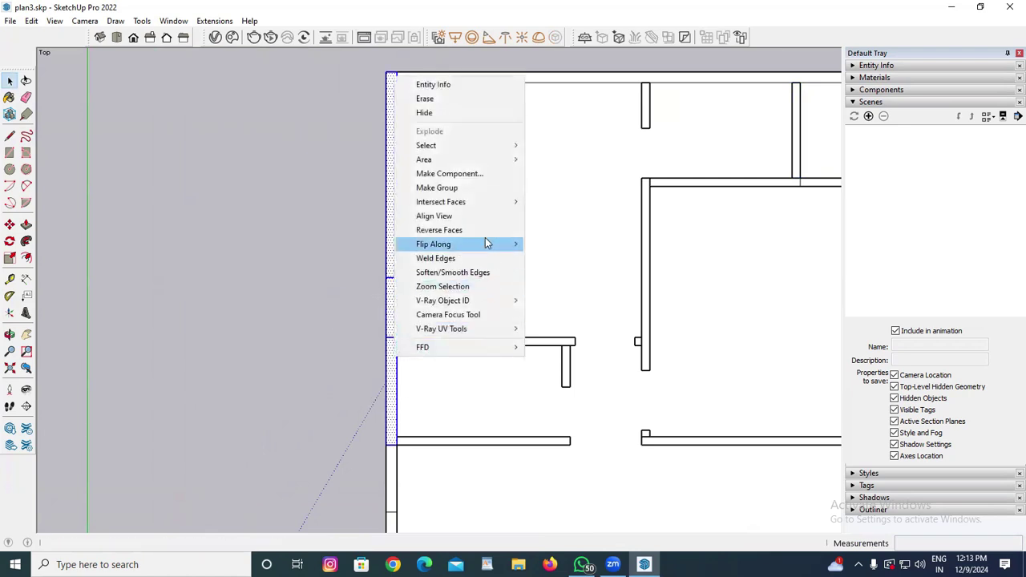
click(454, 187)
scroll(480, 159, down, 2)
- Draw a short edge across the upper-right outer corner to separate the top wall from the right wall
scroll(479, 159, up, 2)
key(l)
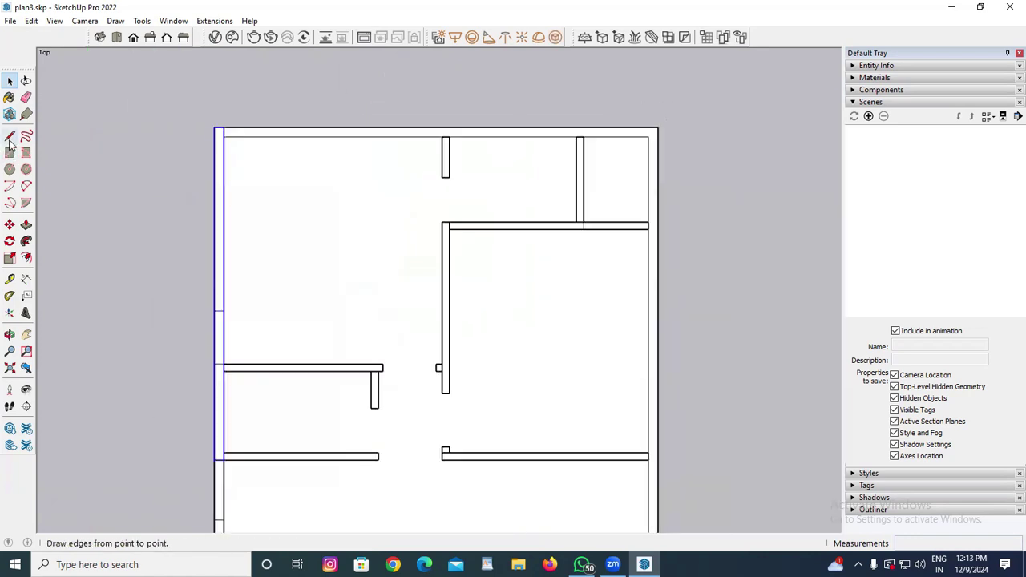
scroll(610, 128, up, 3)
click(672, 136)
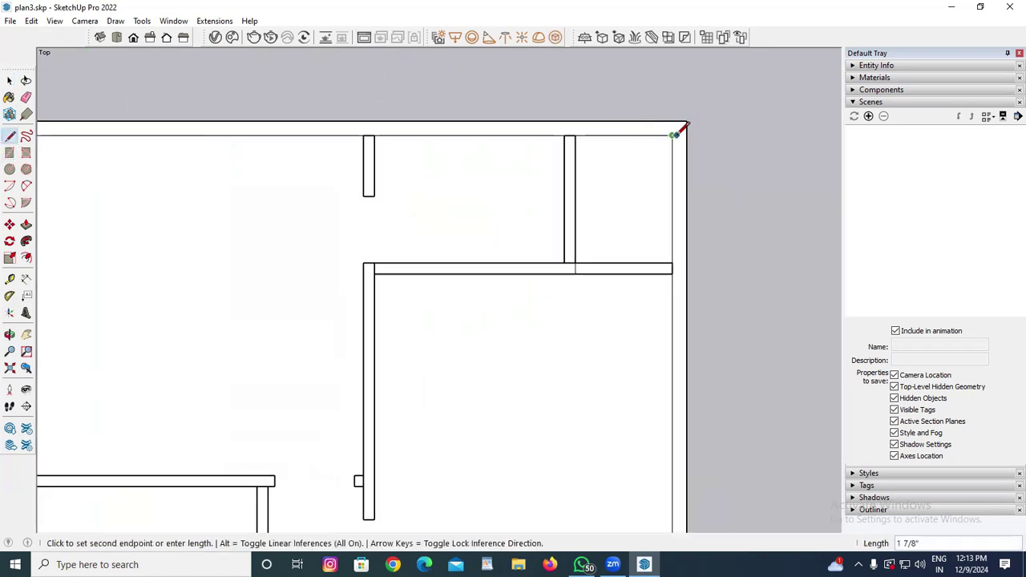
click(687, 135)
- Make a group of the top outer wall
key(space)
click(671, 128)
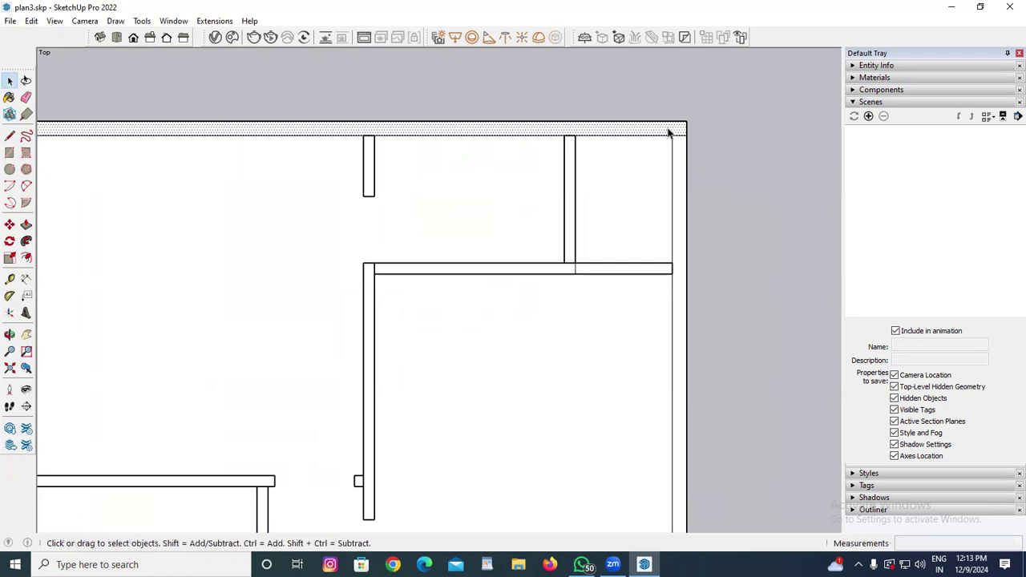
right_click(670, 128)
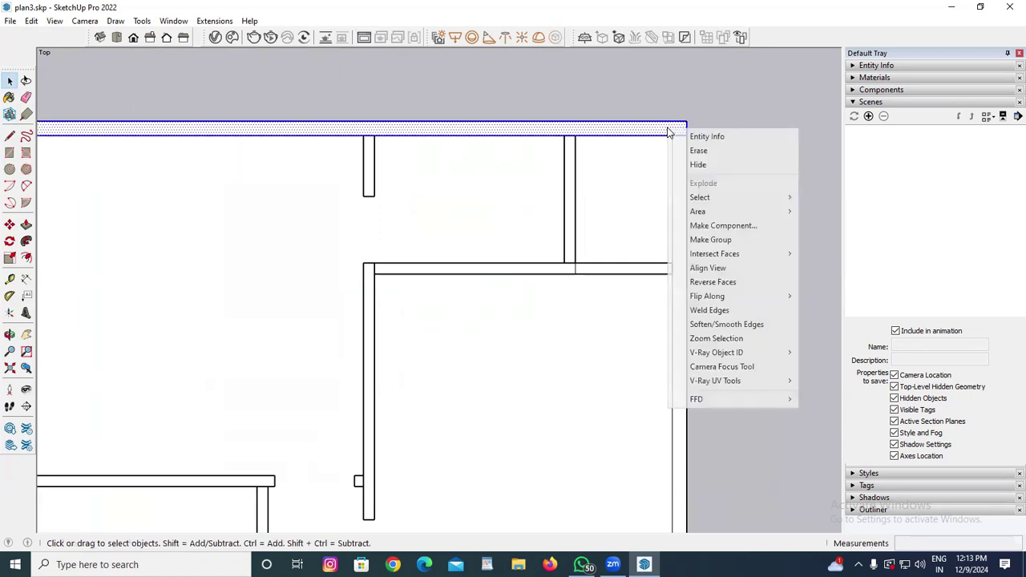
click(711, 240)
click(553, 159)
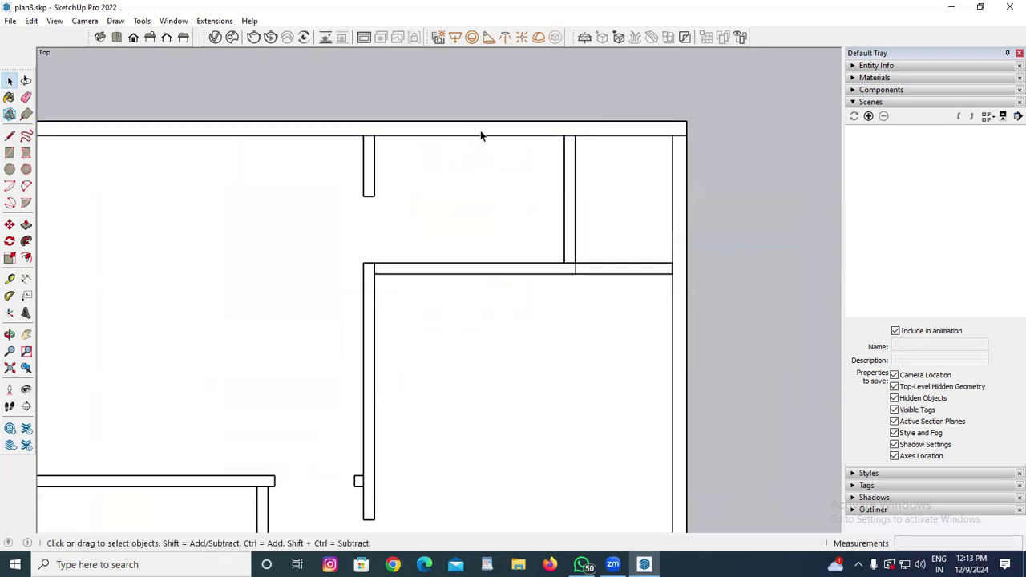
- Split the right outer wall with a 6 1/2" edge level with the lower side of the right-hand hall partition
scroll(601, 148, down, 3)
key(l)
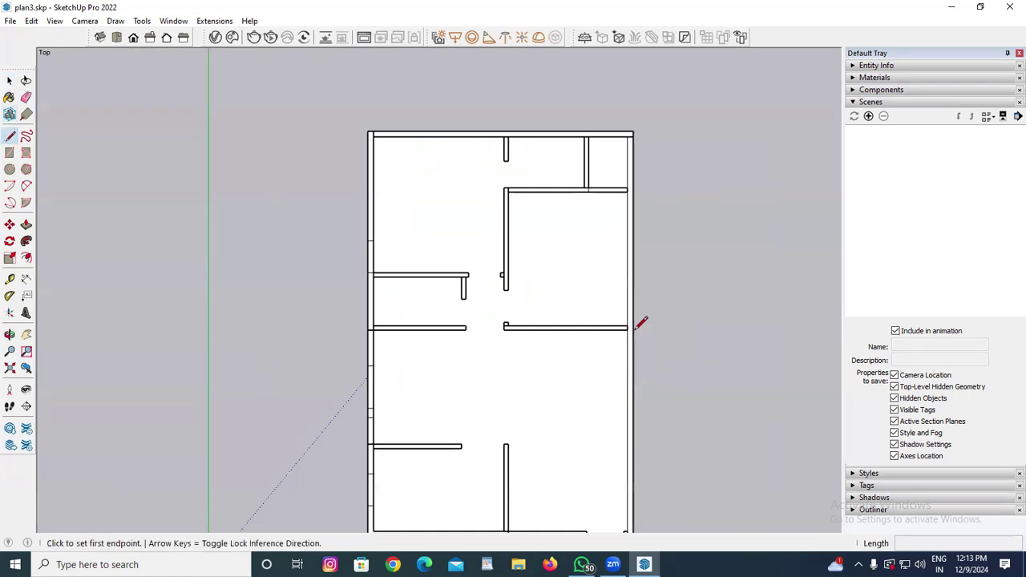
scroll(633, 325, up, 5)
click(620, 327)
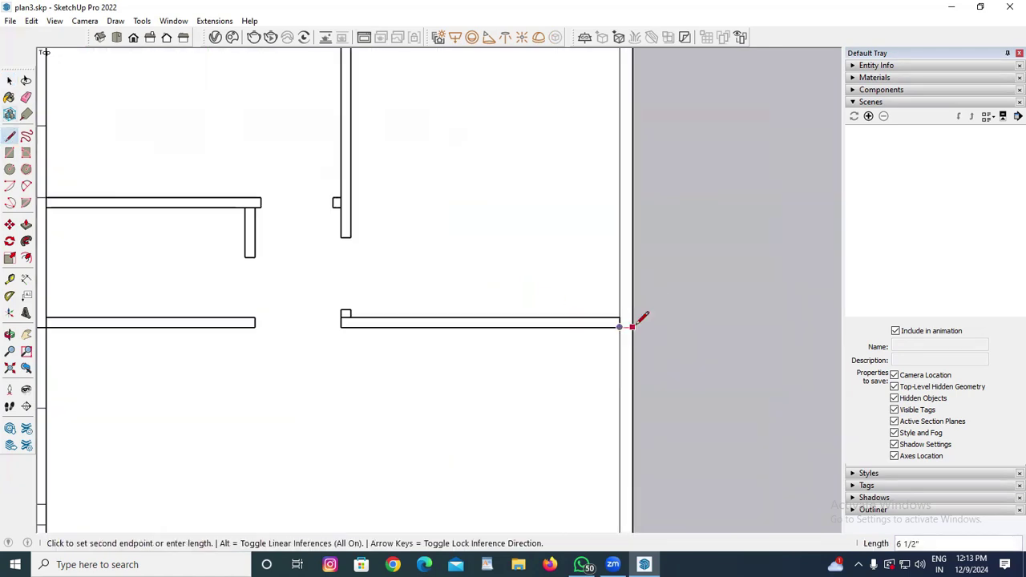
click(632, 327)
- Make a group of the right outer wall's upper section
key(space)
double_click(626, 295)
scroll(562, 265, down, 3)
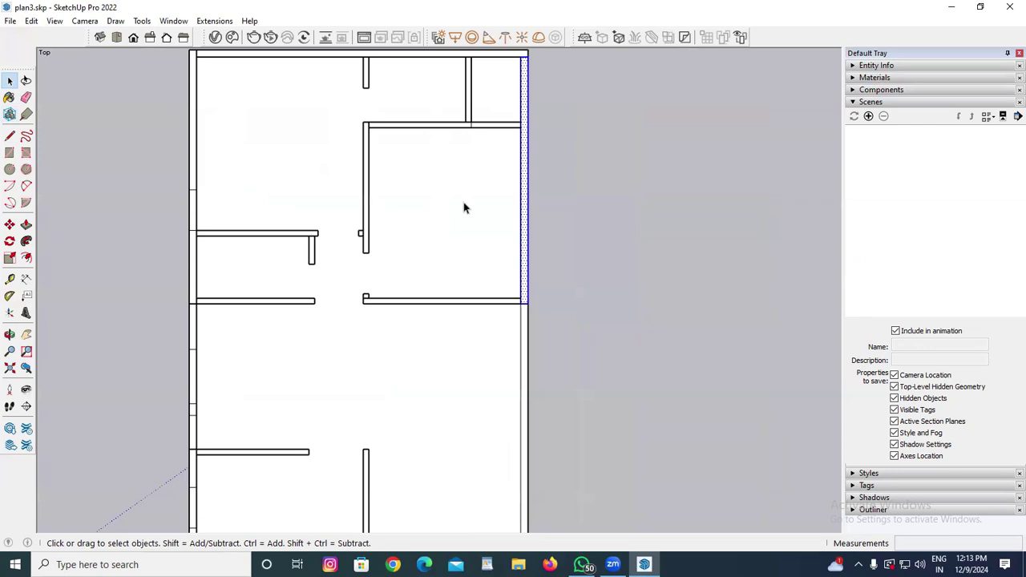
right_click(527, 172)
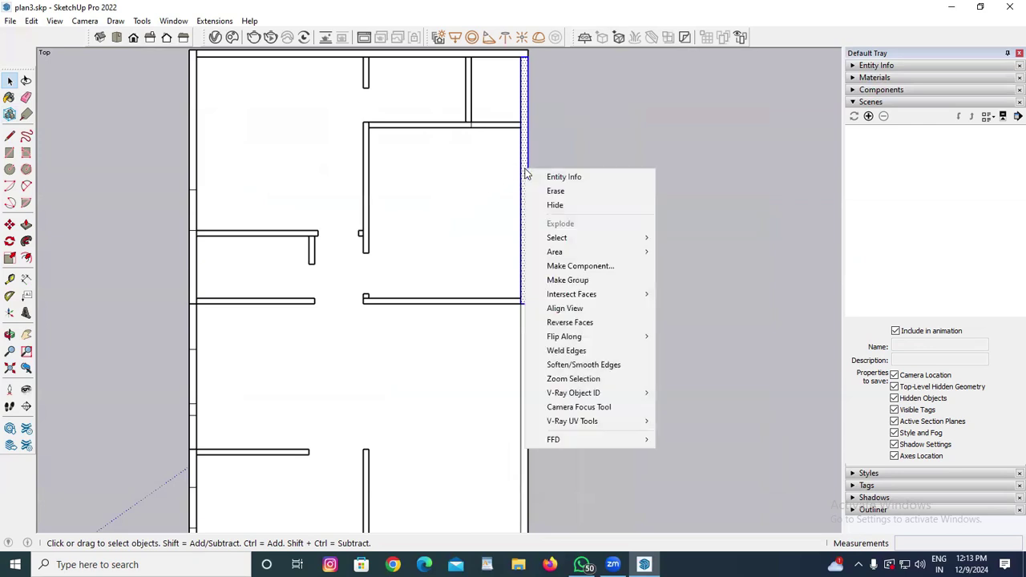
click(573, 280)
- Make a group of the right outer wall's lower section, down to the bottom corner
scroll(524, 253, down, 3)
scroll(516, 377, up, 5)
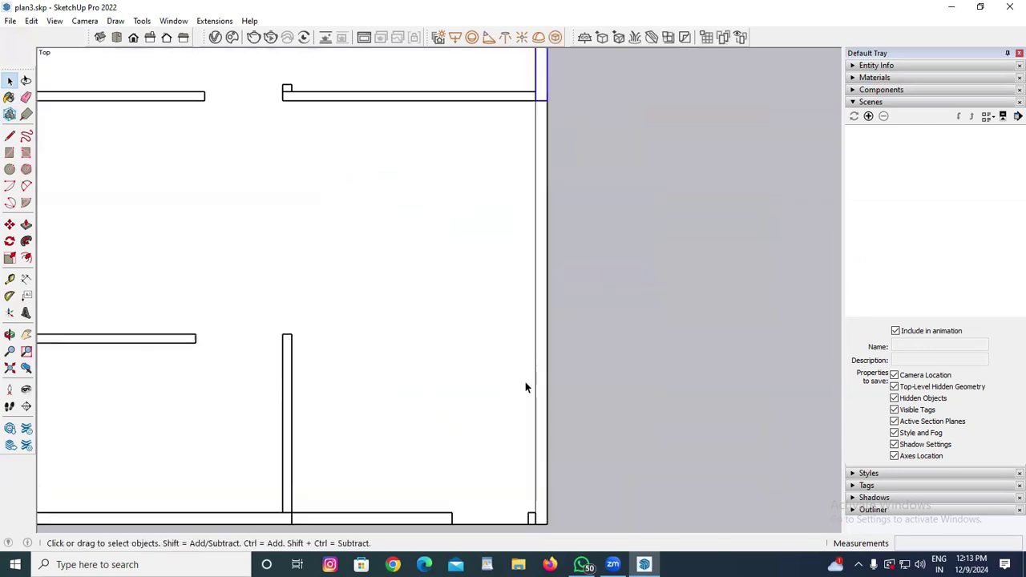
double_click(541, 352)
right_click(542, 355)
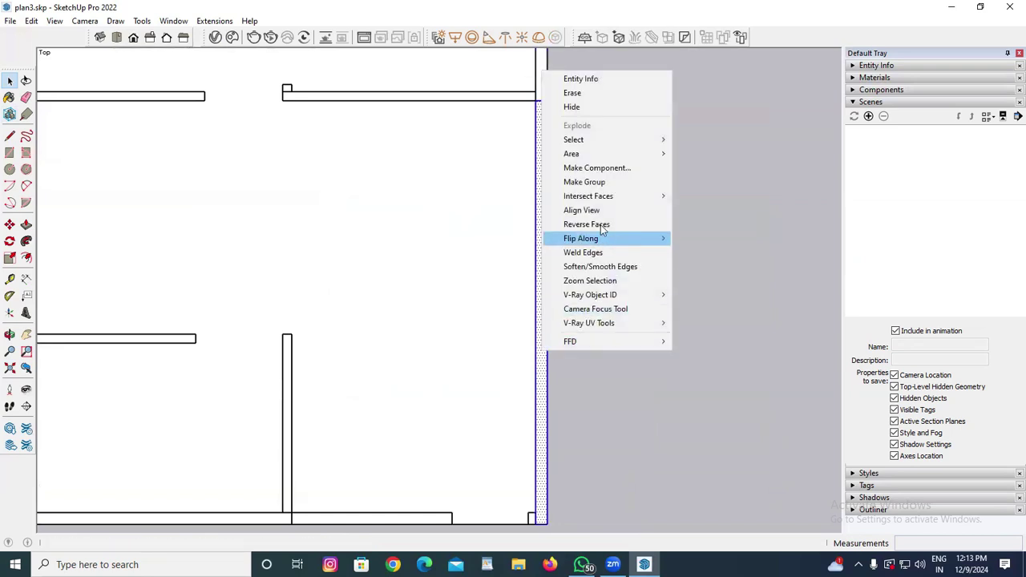
click(595, 181)
- Group the floor face inside the walls together with its bounding edges
scroll(553, 361, down, 3)
scroll(553, 365, down, 1)
triple_click(470, 307)
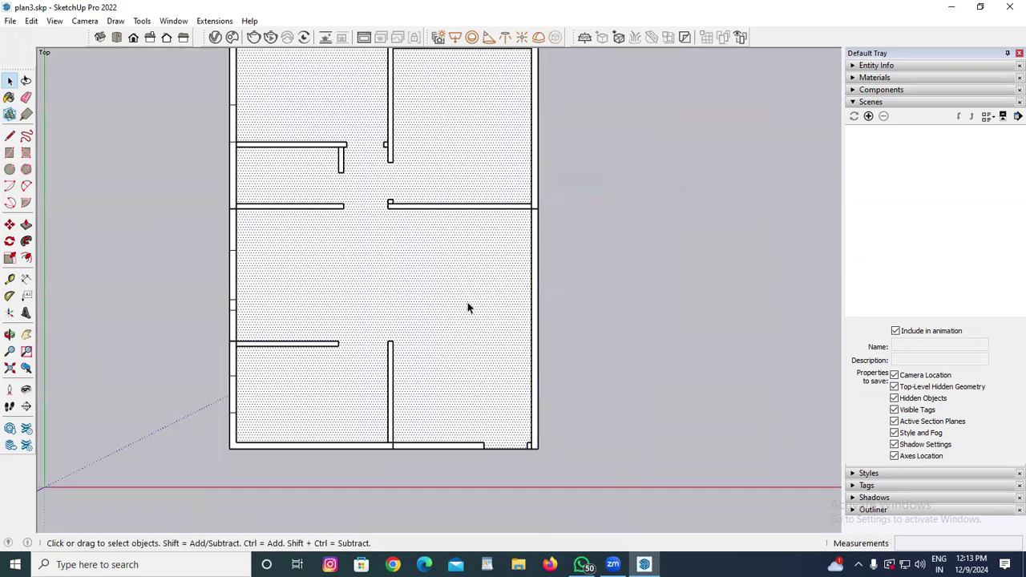
right_click(469, 307)
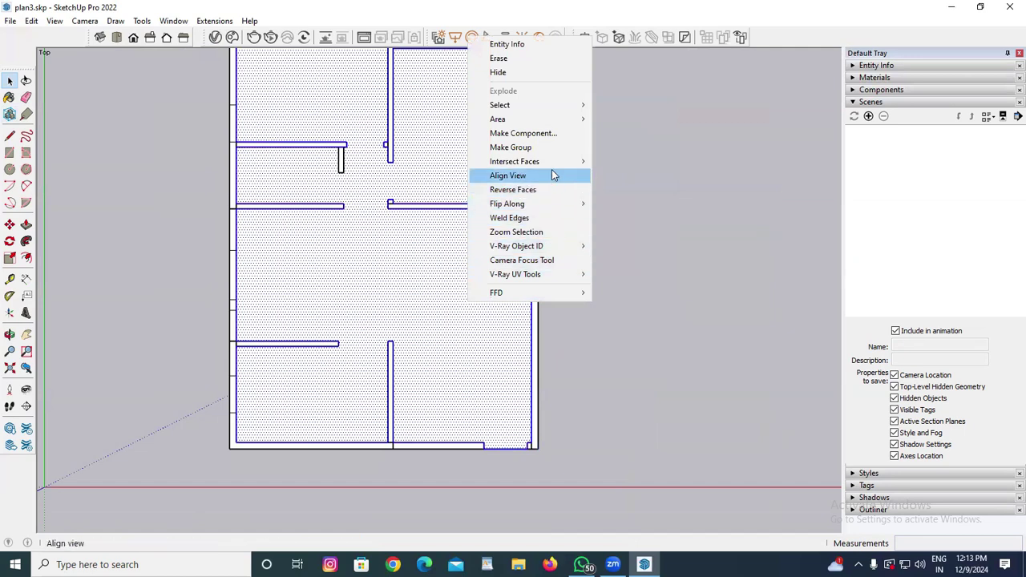
click(536, 149)
scroll(533, 292, down, 3)
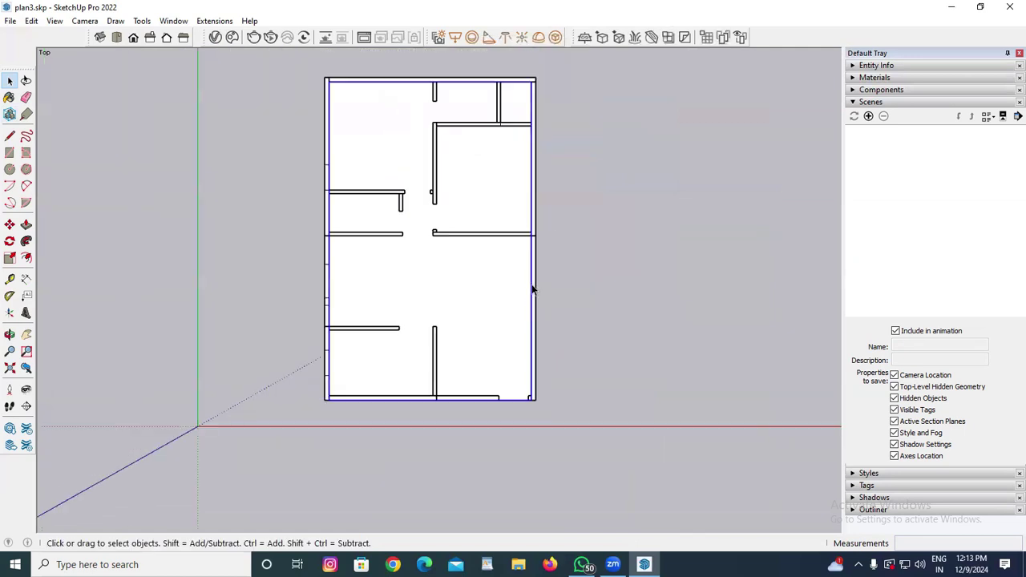
scroll(470, 291, down, 2)
drag(335, 115, 593, 479)
scroll(473, 281, up, 3)
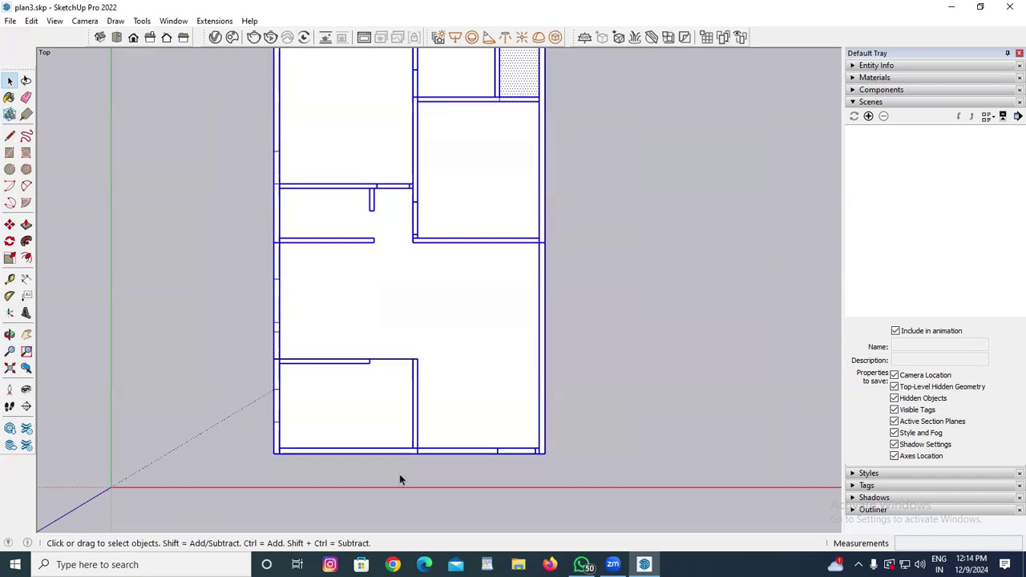
scroll(409, 453, down, 2)
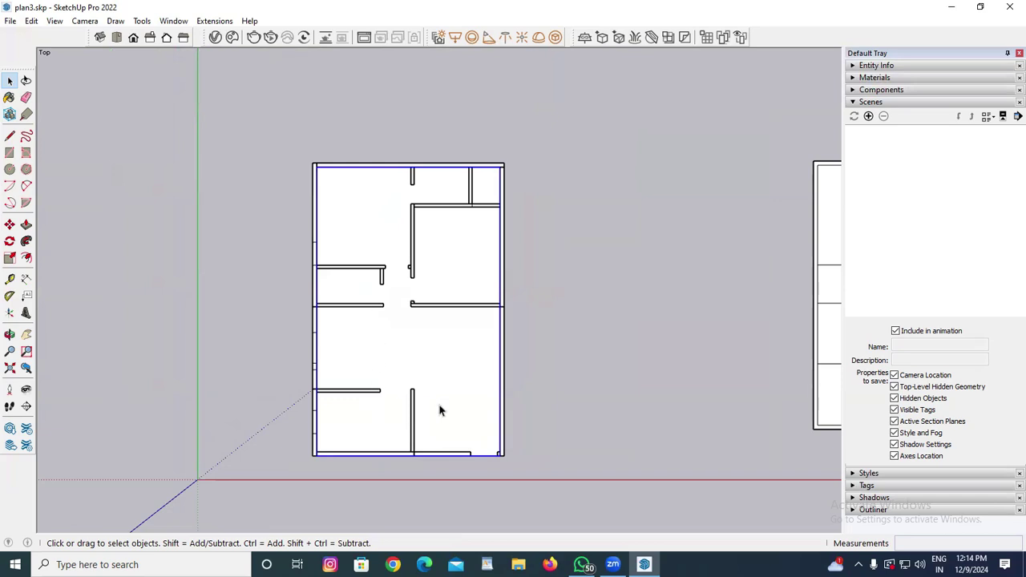
scroll(380, 360, down, 3)
- Delete the separate ungrouped plan beside the grouped floor plan and undo the deletion
drag(520, 171, 704, 456)
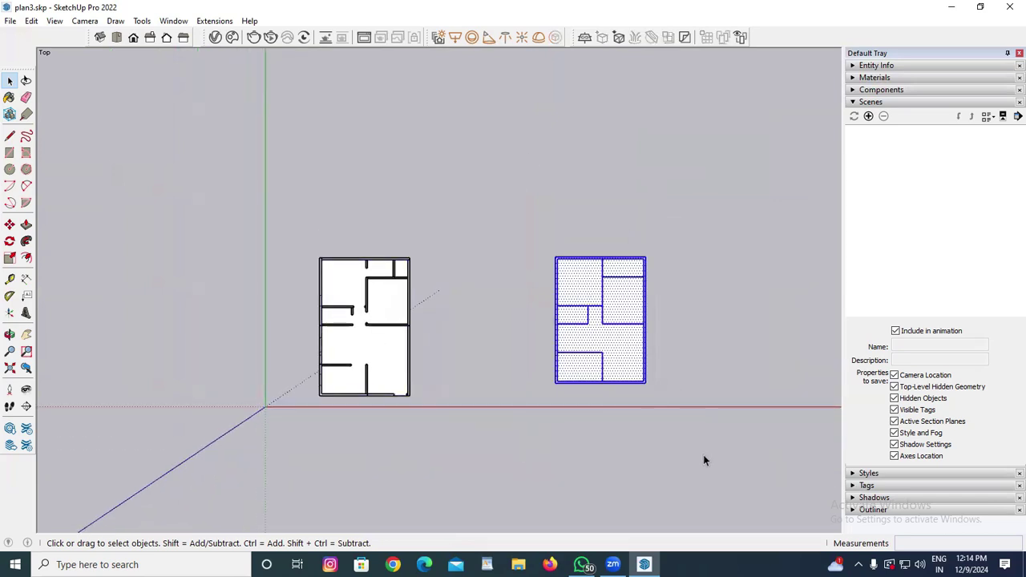
key(Delete)
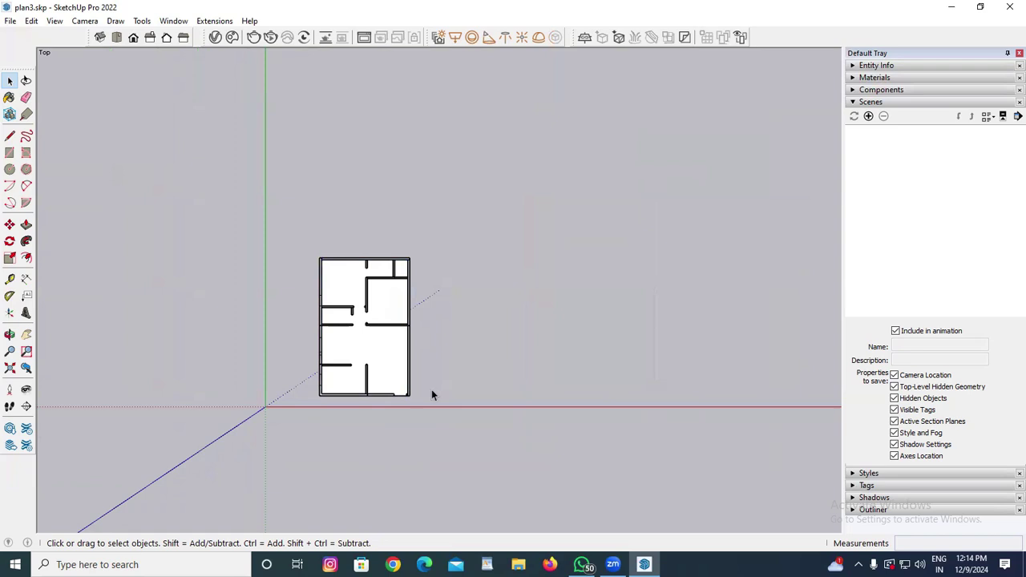
key(ctrl+z)
- Make one group of the entire second plan beside the grouped floor plan
drag(535, 214, 682, 433)
right_click(639, 357)
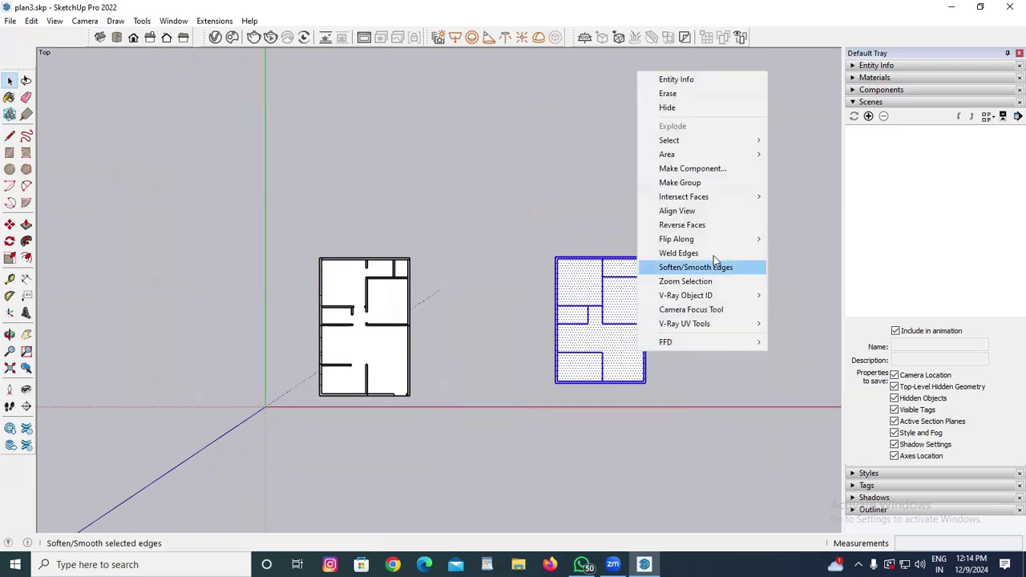
click(680, 183)
- Hide both floor plans together
click(418, 271)
drag(260, 199, 693, 421)
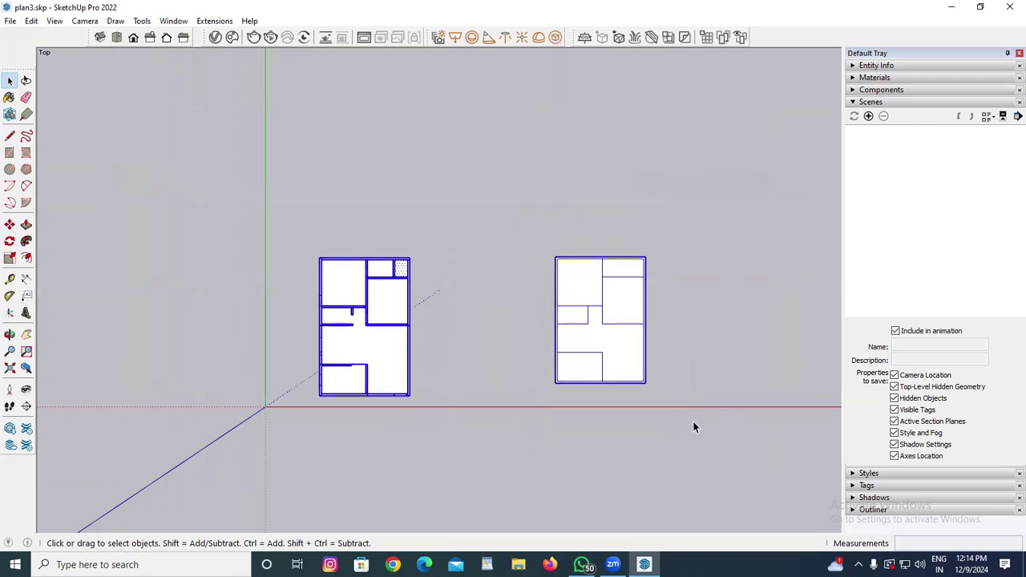
right_click(609, 342)
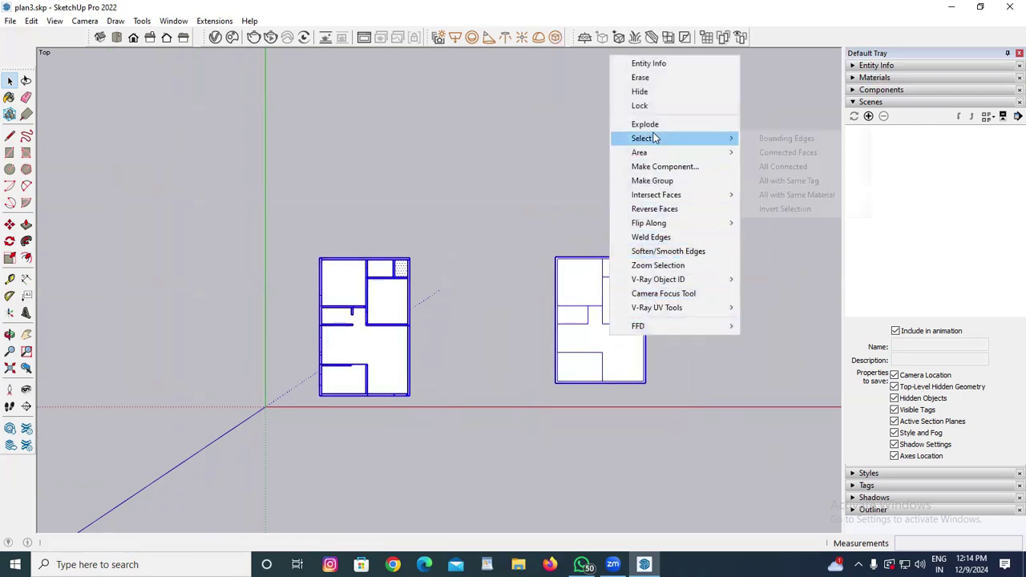
click(646, 95)
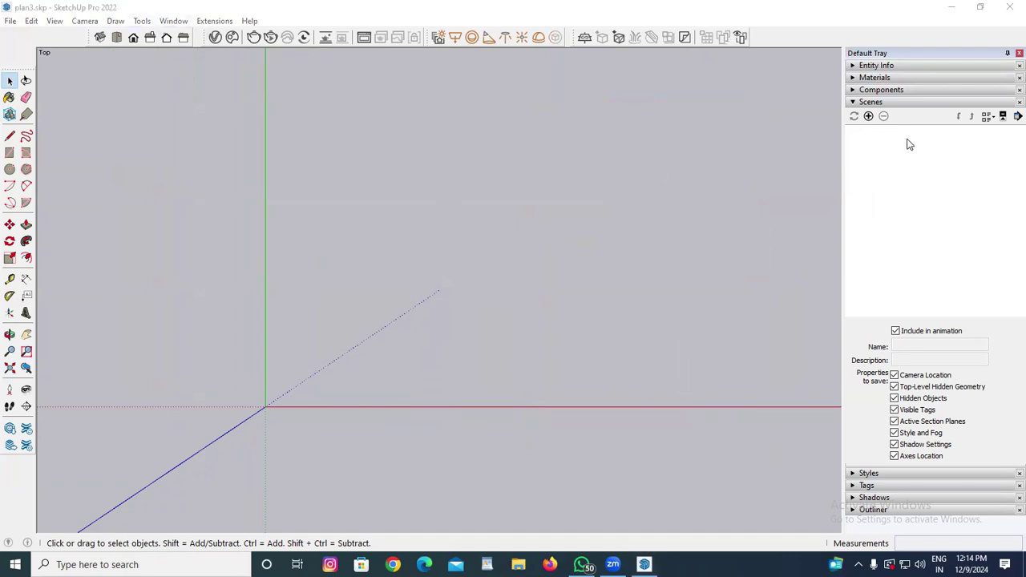
- Collapse the scene settings and show the Outliner's list of the model's groups
click(854, 103)
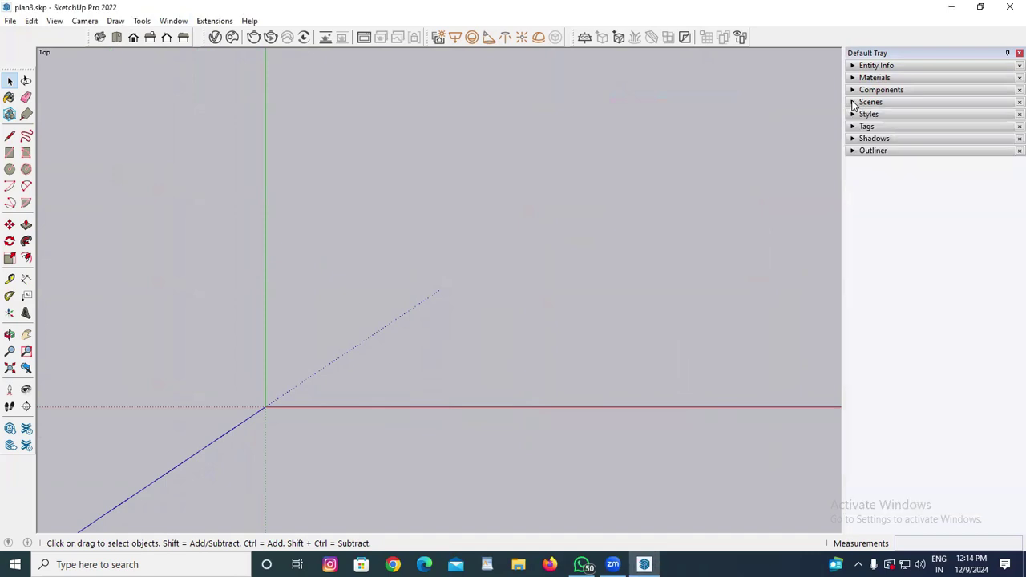
click(857, 152)
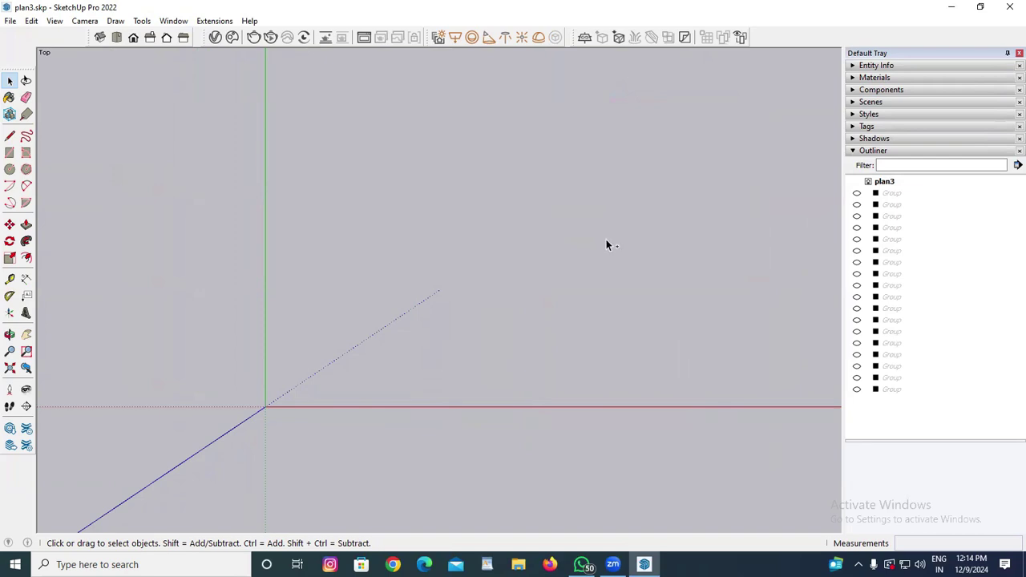
- Hide every group of both plans at once, check for the leftover ungrouped floor face, and undo the hiding
click(892, 193)
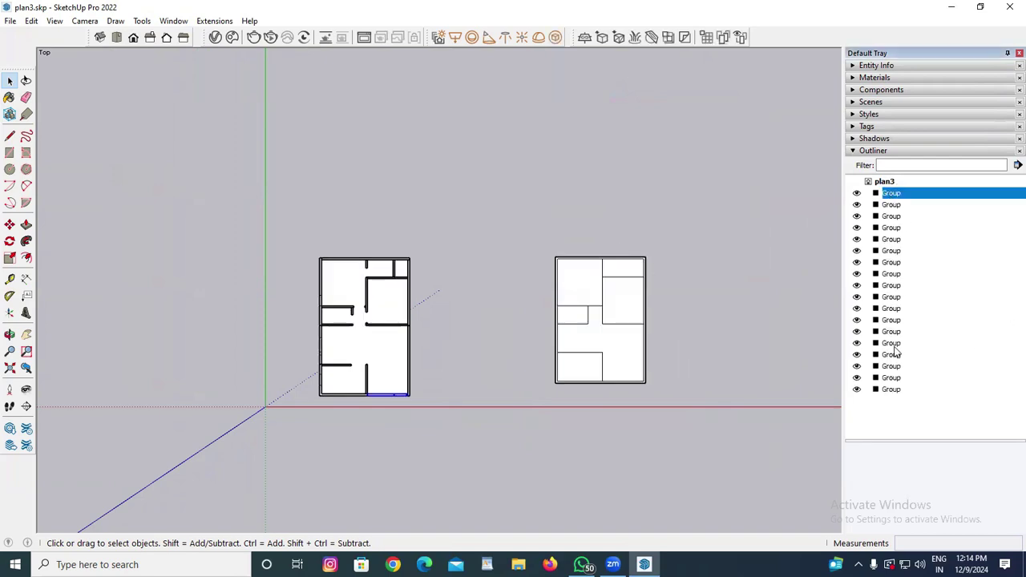
shift+click(894, 389)
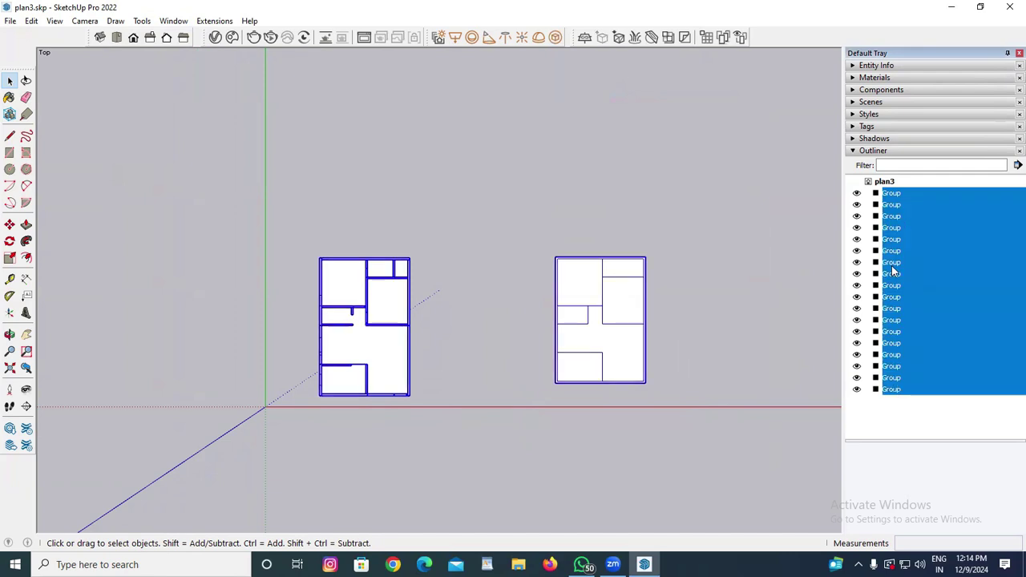
right_click(959, 261)
click(951, 270)
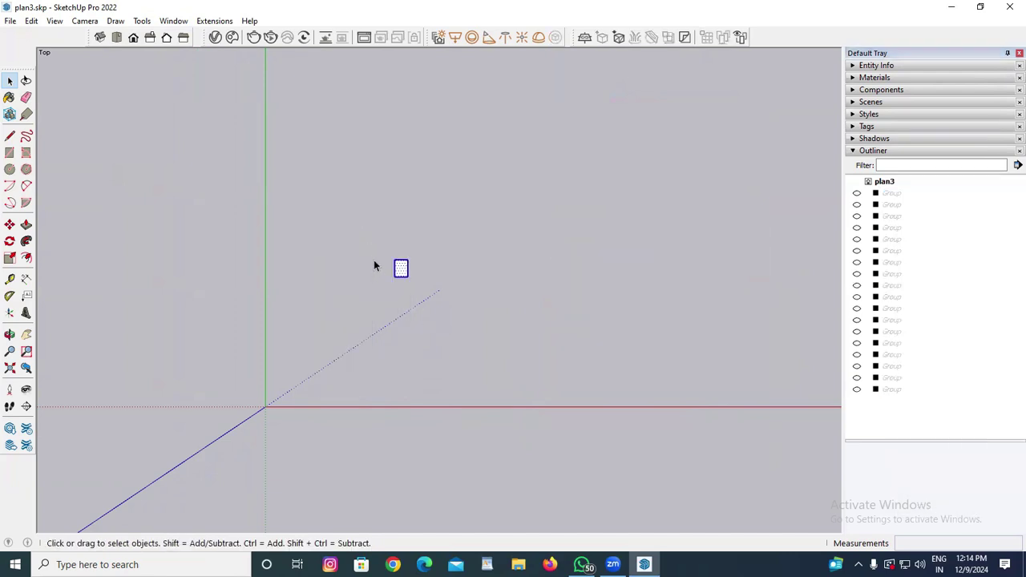
scroll(376, 266, up, 5)
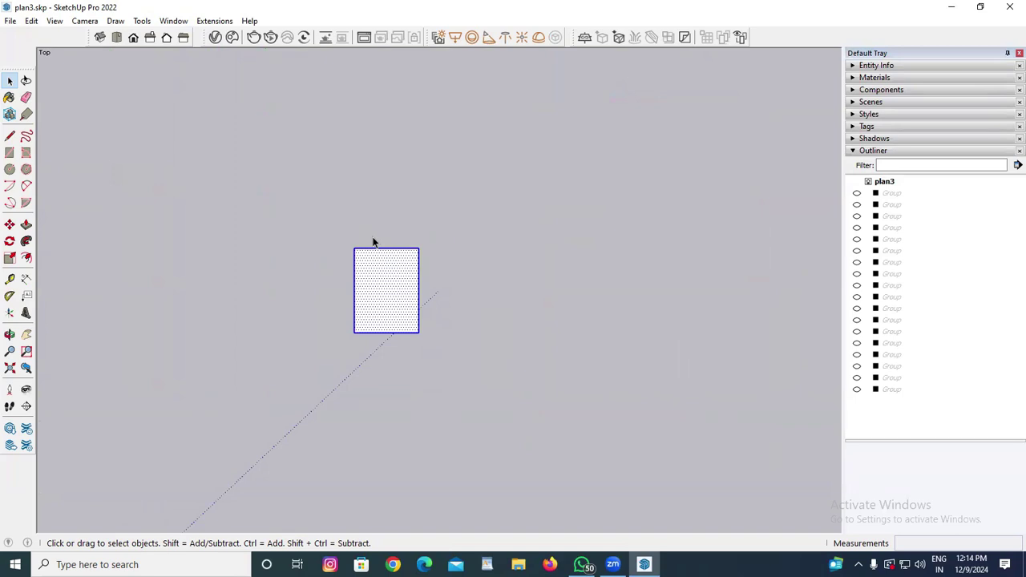
click(527, 324)
key(ctrl+z)
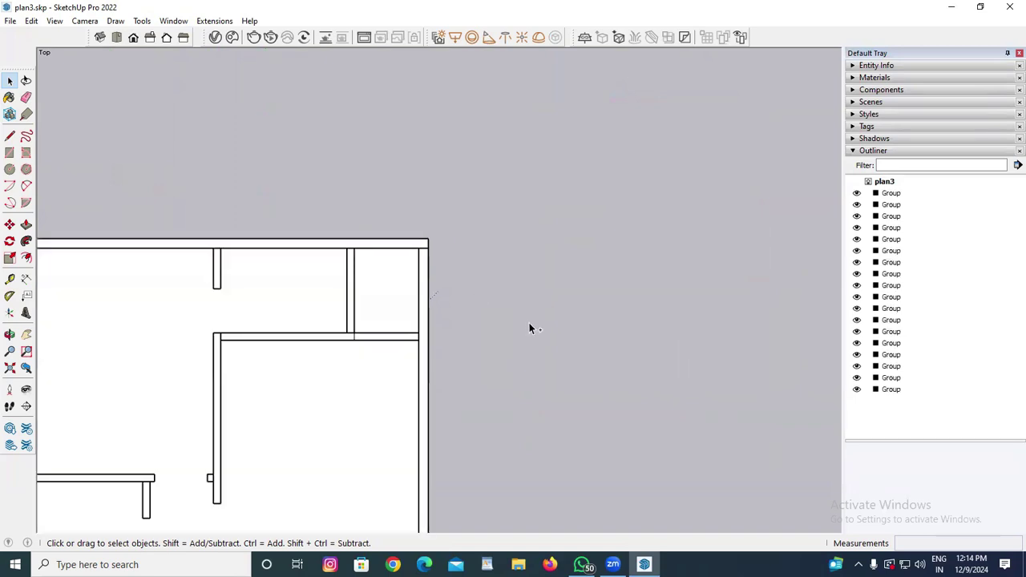
- Make a group of the ungrouped floor face and its edges in the small upper corner room of the walled plan
double_click(380, 307)
right_click(380, 311)
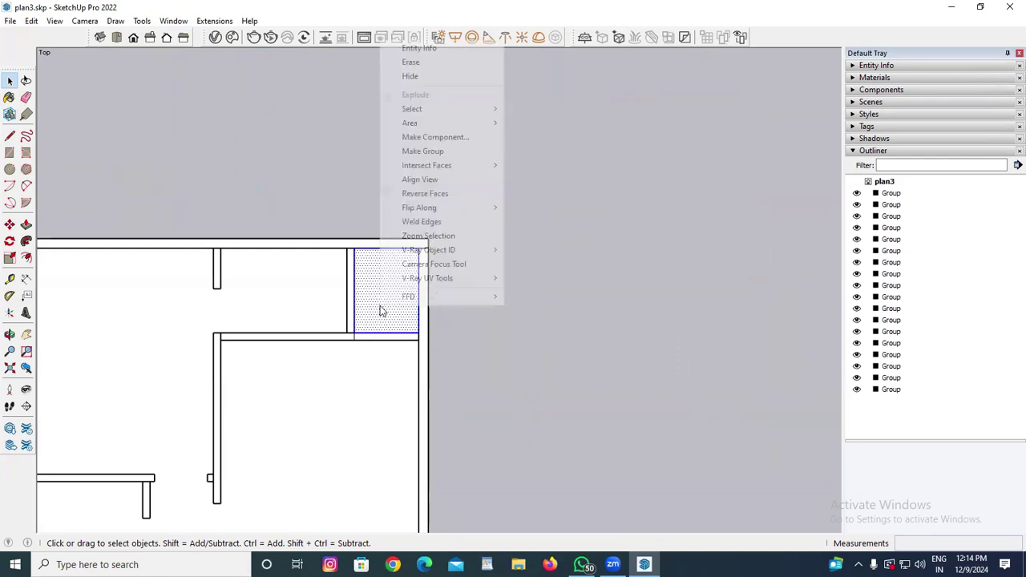
click(435, 152)
click(556, 247)
- Split the upper outer wall with a line at the small corner room's partition and delete the room's outer wall pieces and floor
scroll(558, 249, down, 3)
scroll(513, 227, up, 3)
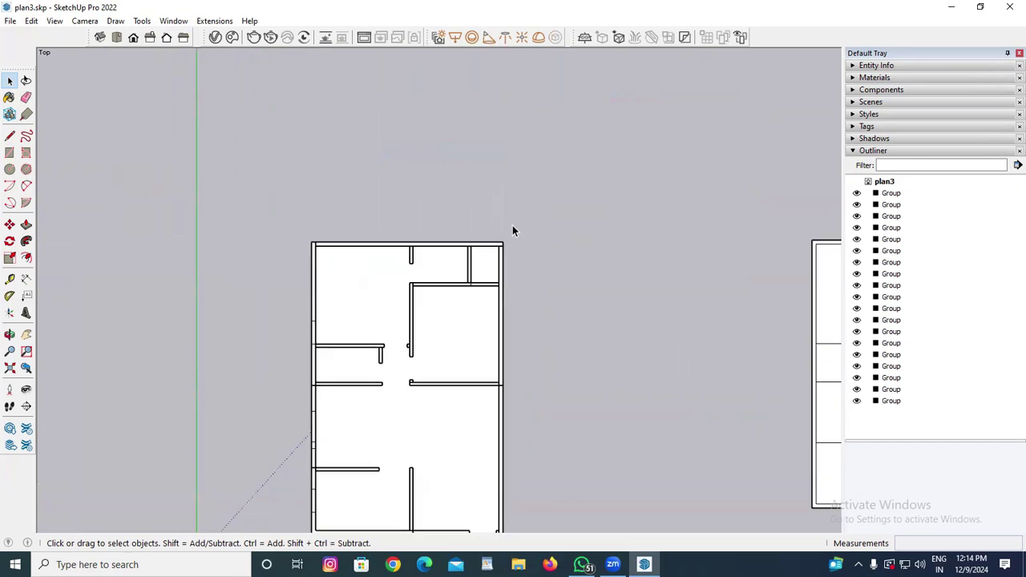
scroll(443, 263, up, 1)
scroll(434, 269, up, 1)
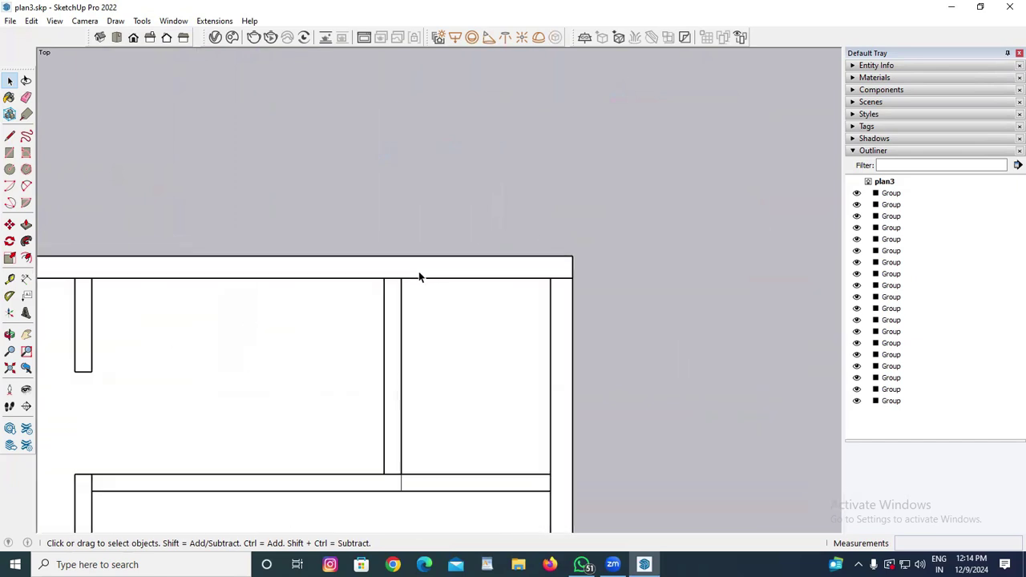
click(419, 271)
click(10, 136)
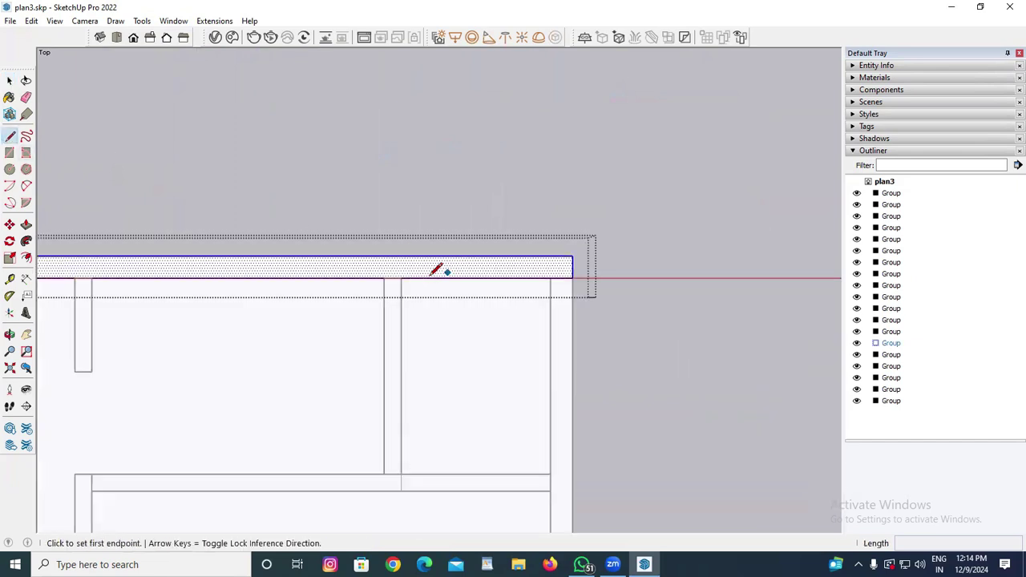
click(400, 277)
key(space)
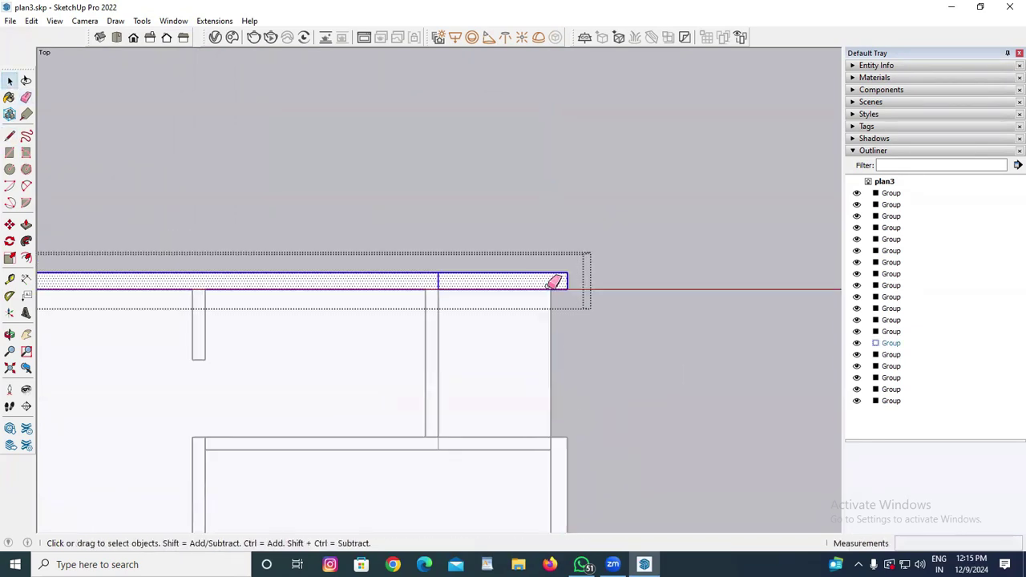
key(Delete)
scroll(553, 277, down, 2)
scroll(562, 265, down, 4)
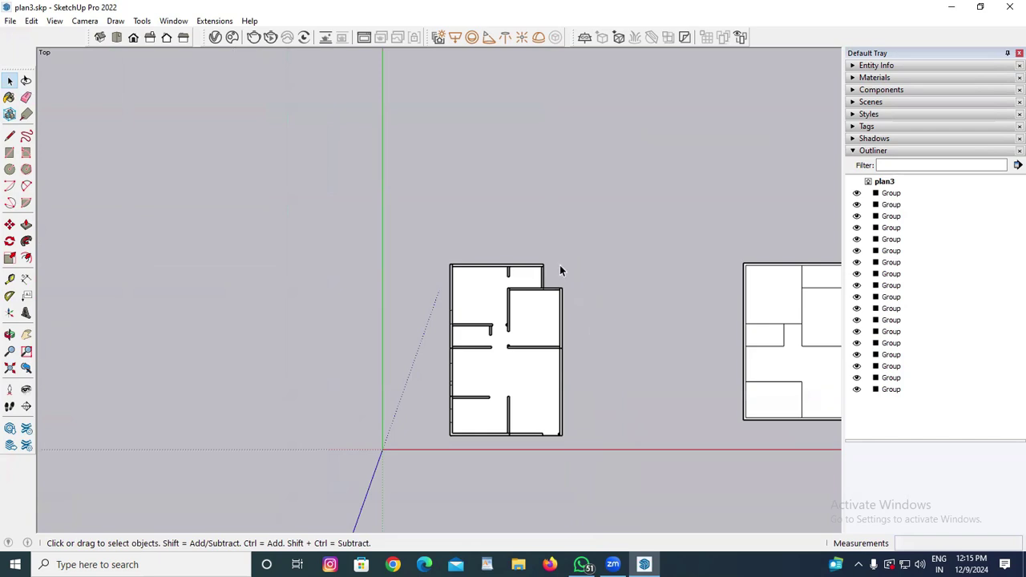
- Select all groups of both floor plans in the model's group list and hide them together
click(906, 390)
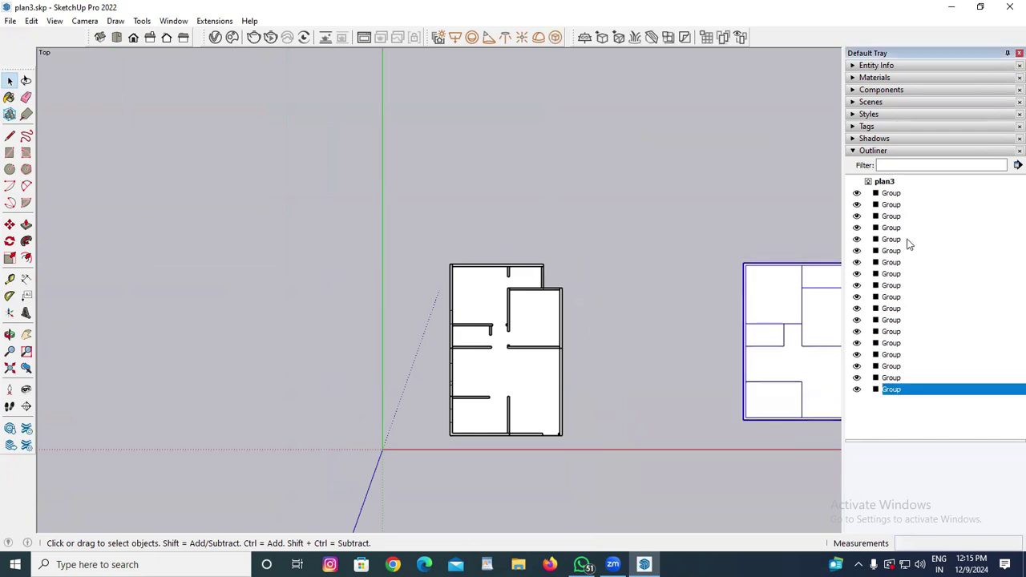
shift+click(895, 193)
right_click(896, 193)
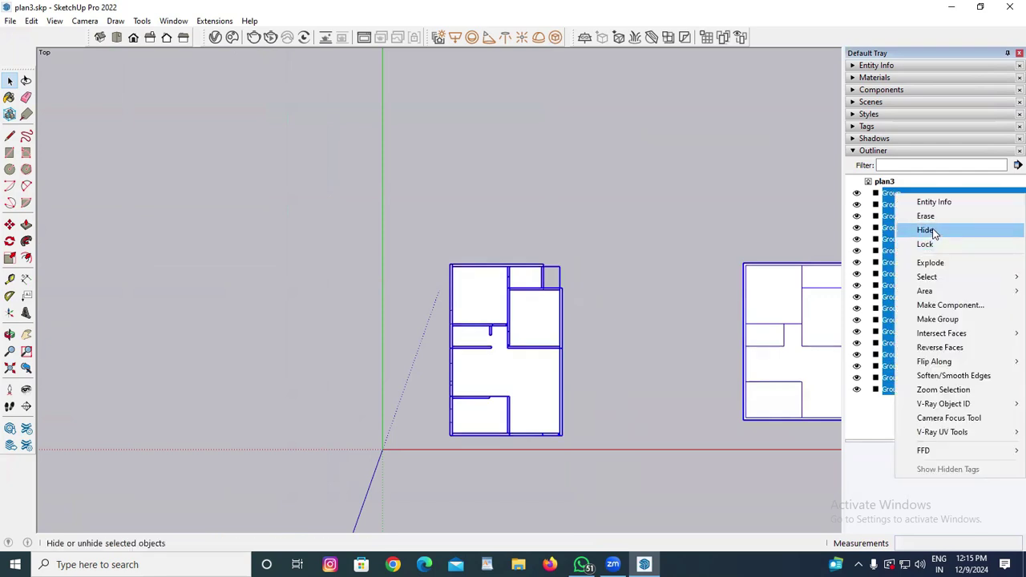
click(927, 230)
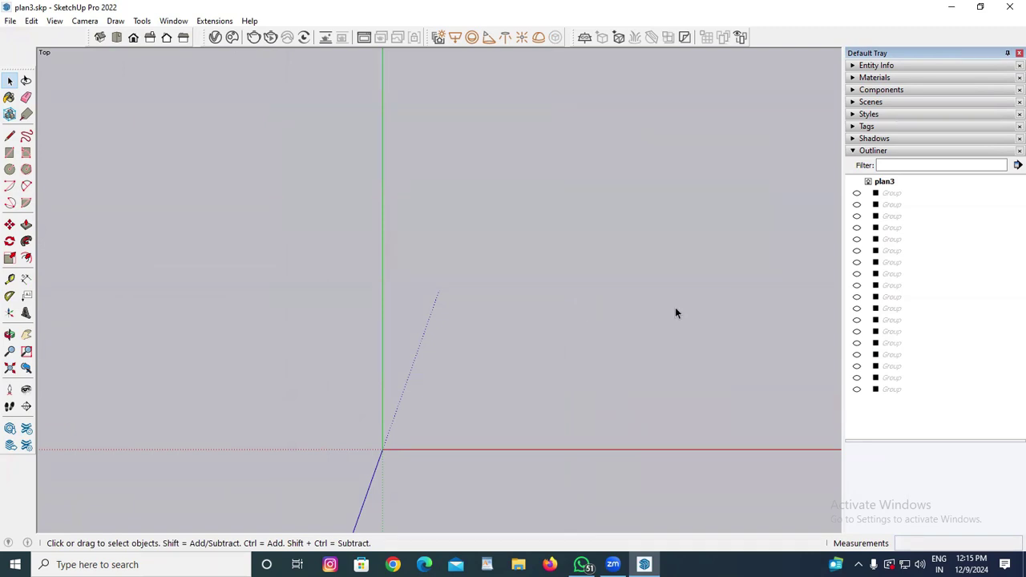
- Unhide all the hidden groups together so both floor plans are shown again
click(894, 193)
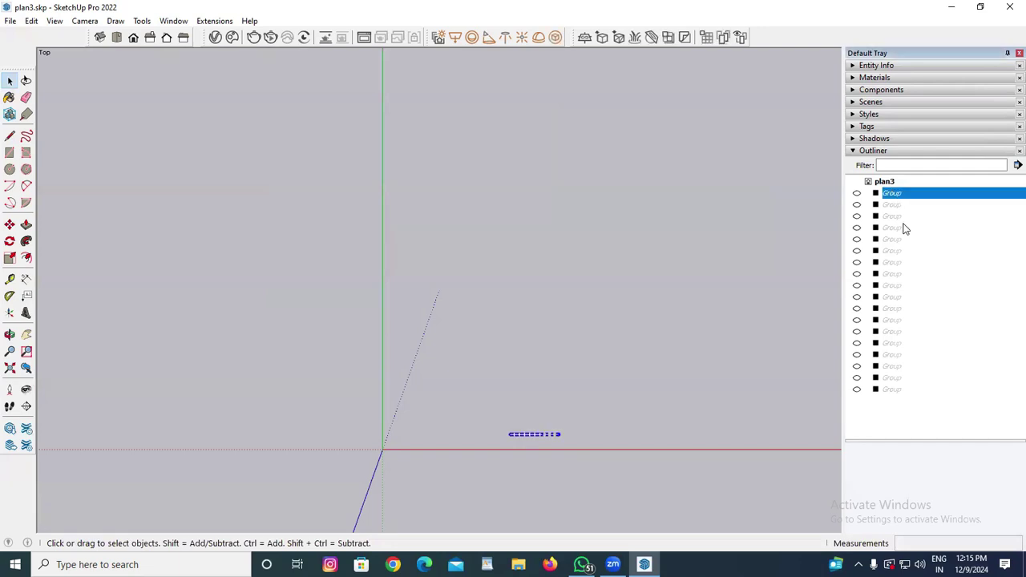
shift+click(892, 390)
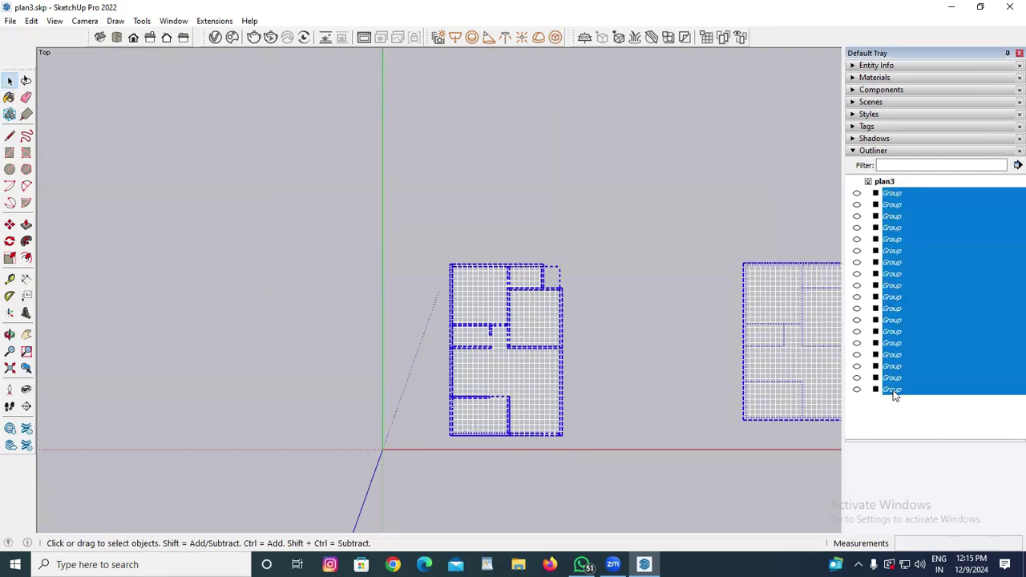
right_click(902, 283)
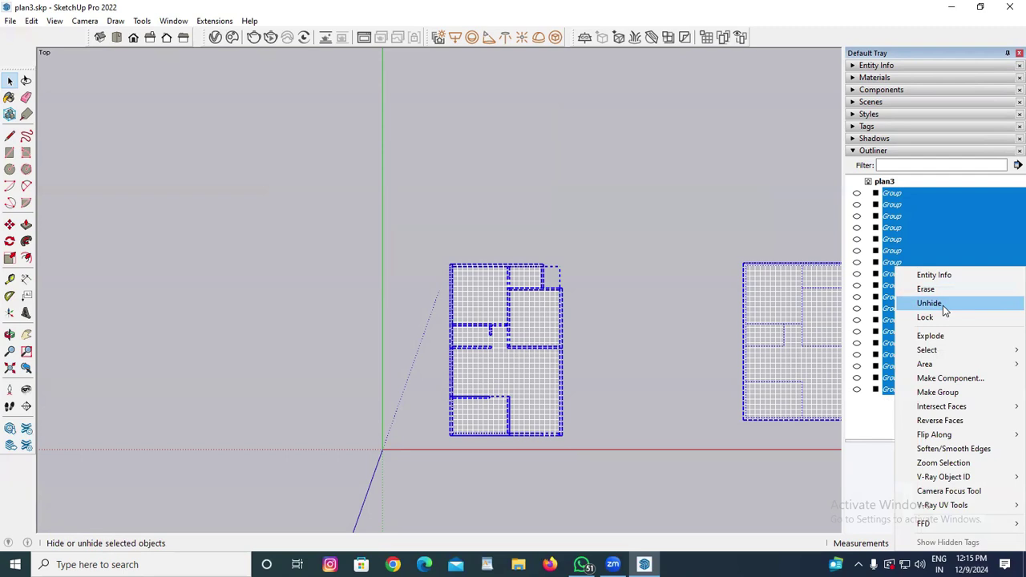
click(943, 306)
click(611, 339)
scroll(611, 342, up, 3)
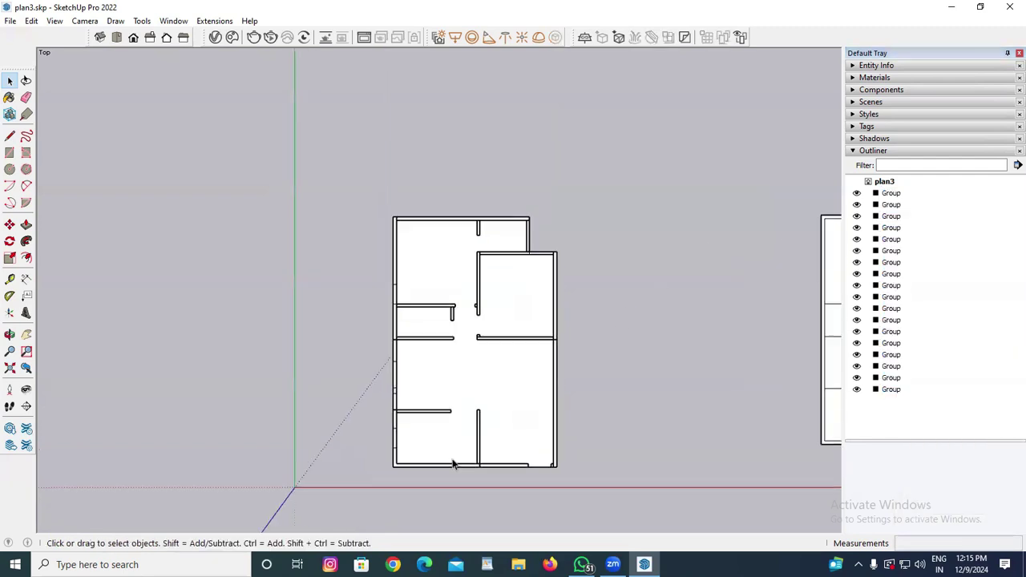
scroll(453, 464, up, 3)
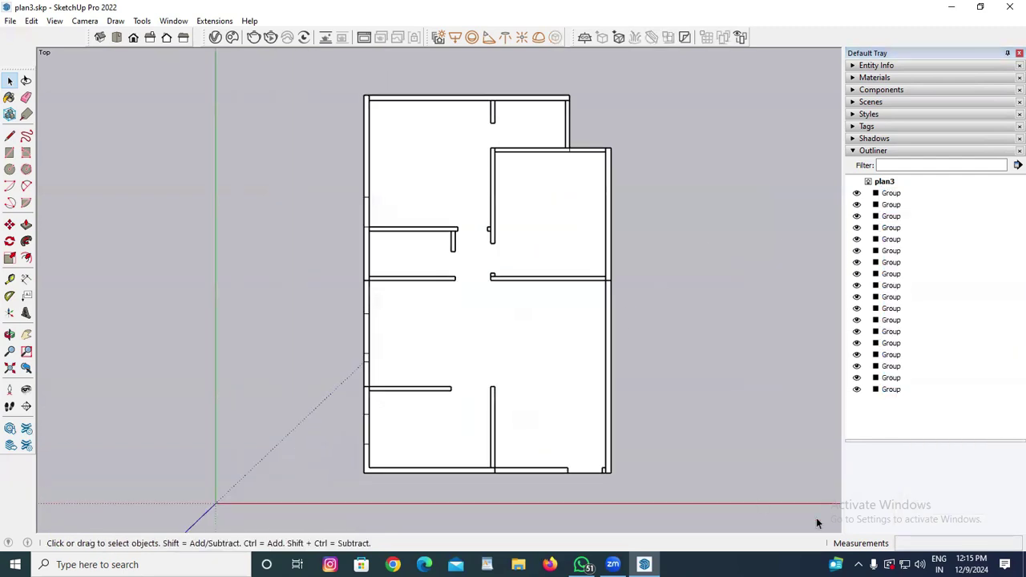